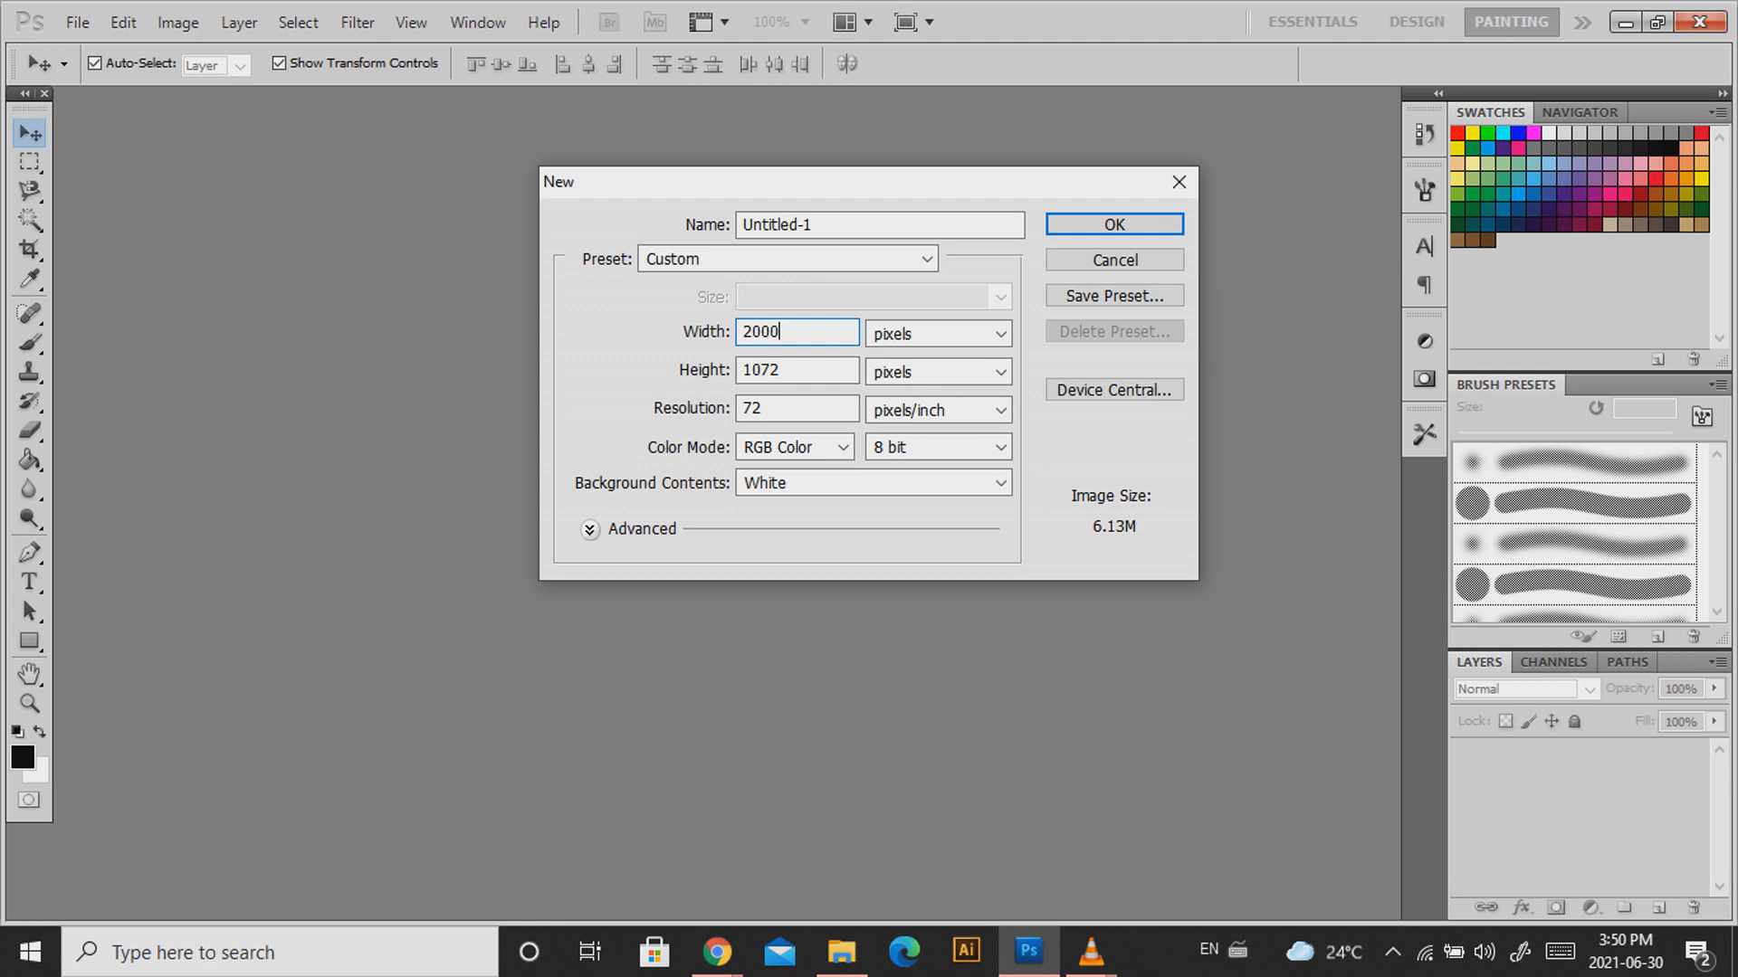
Create a new 2000 × 1080 pixel document at 300 pixels/inch.
key(Tab)
text(1080)
key(Tab)
text(300)
click(1114, 224)
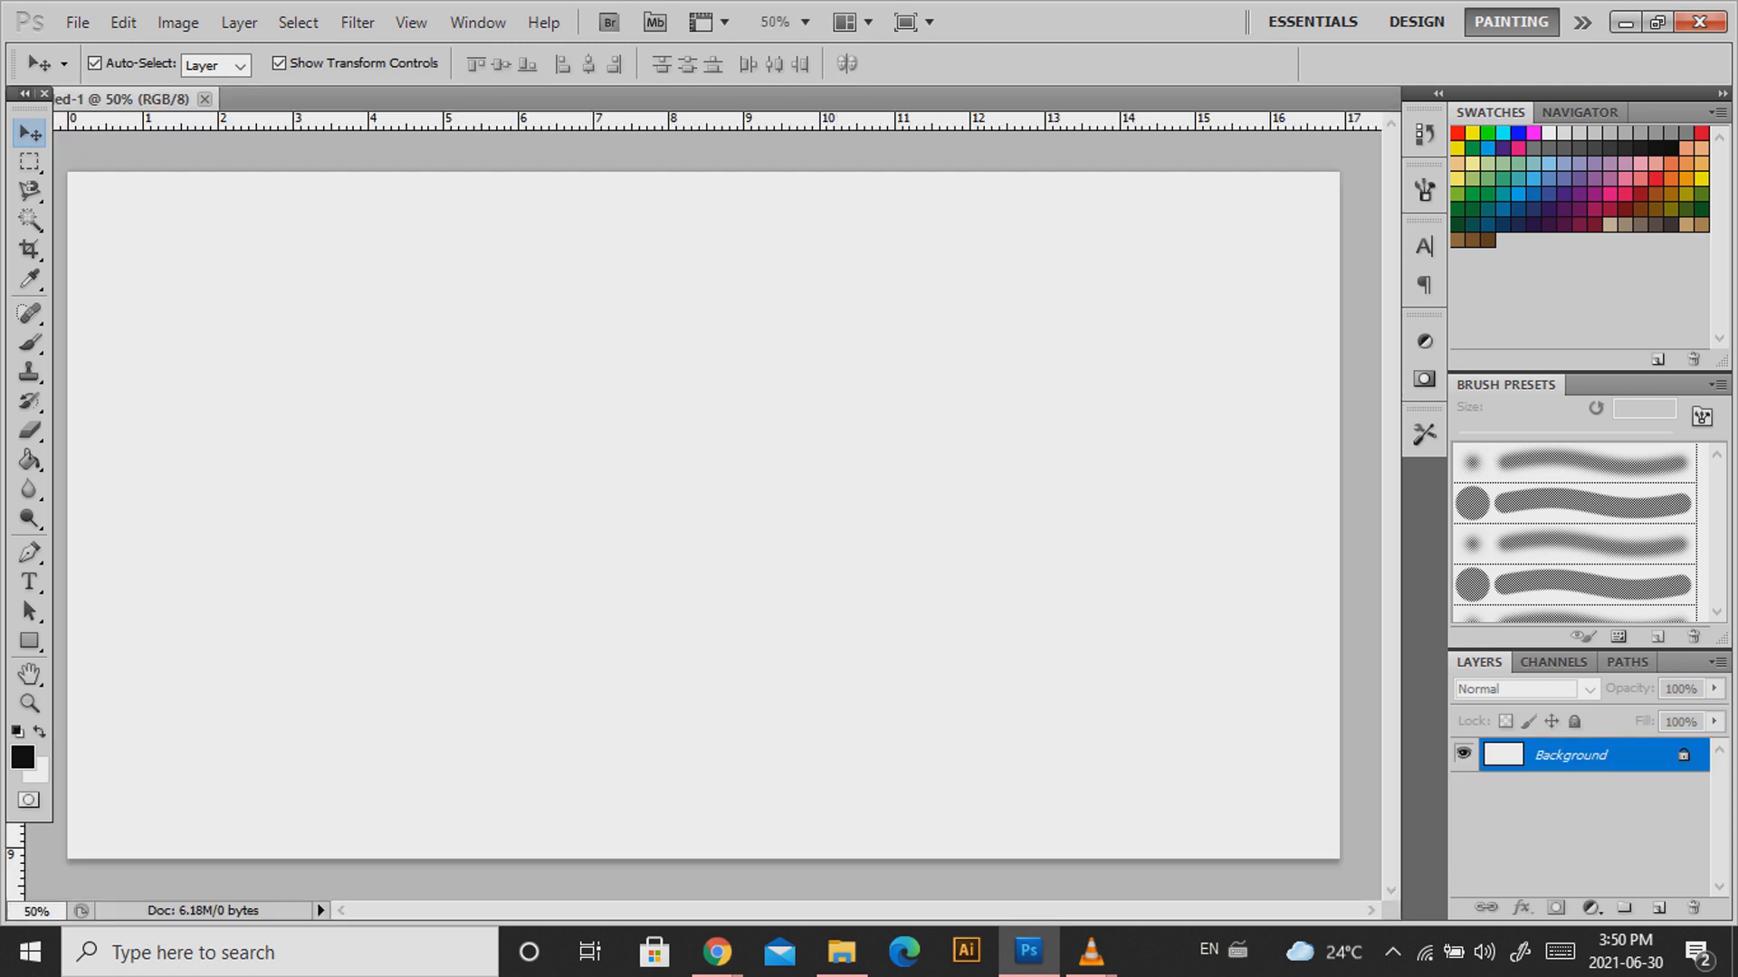
click(77, 23)
Open the city-format vertical lightbox mockup JPG from the Downloads folder.
click(107, 74)
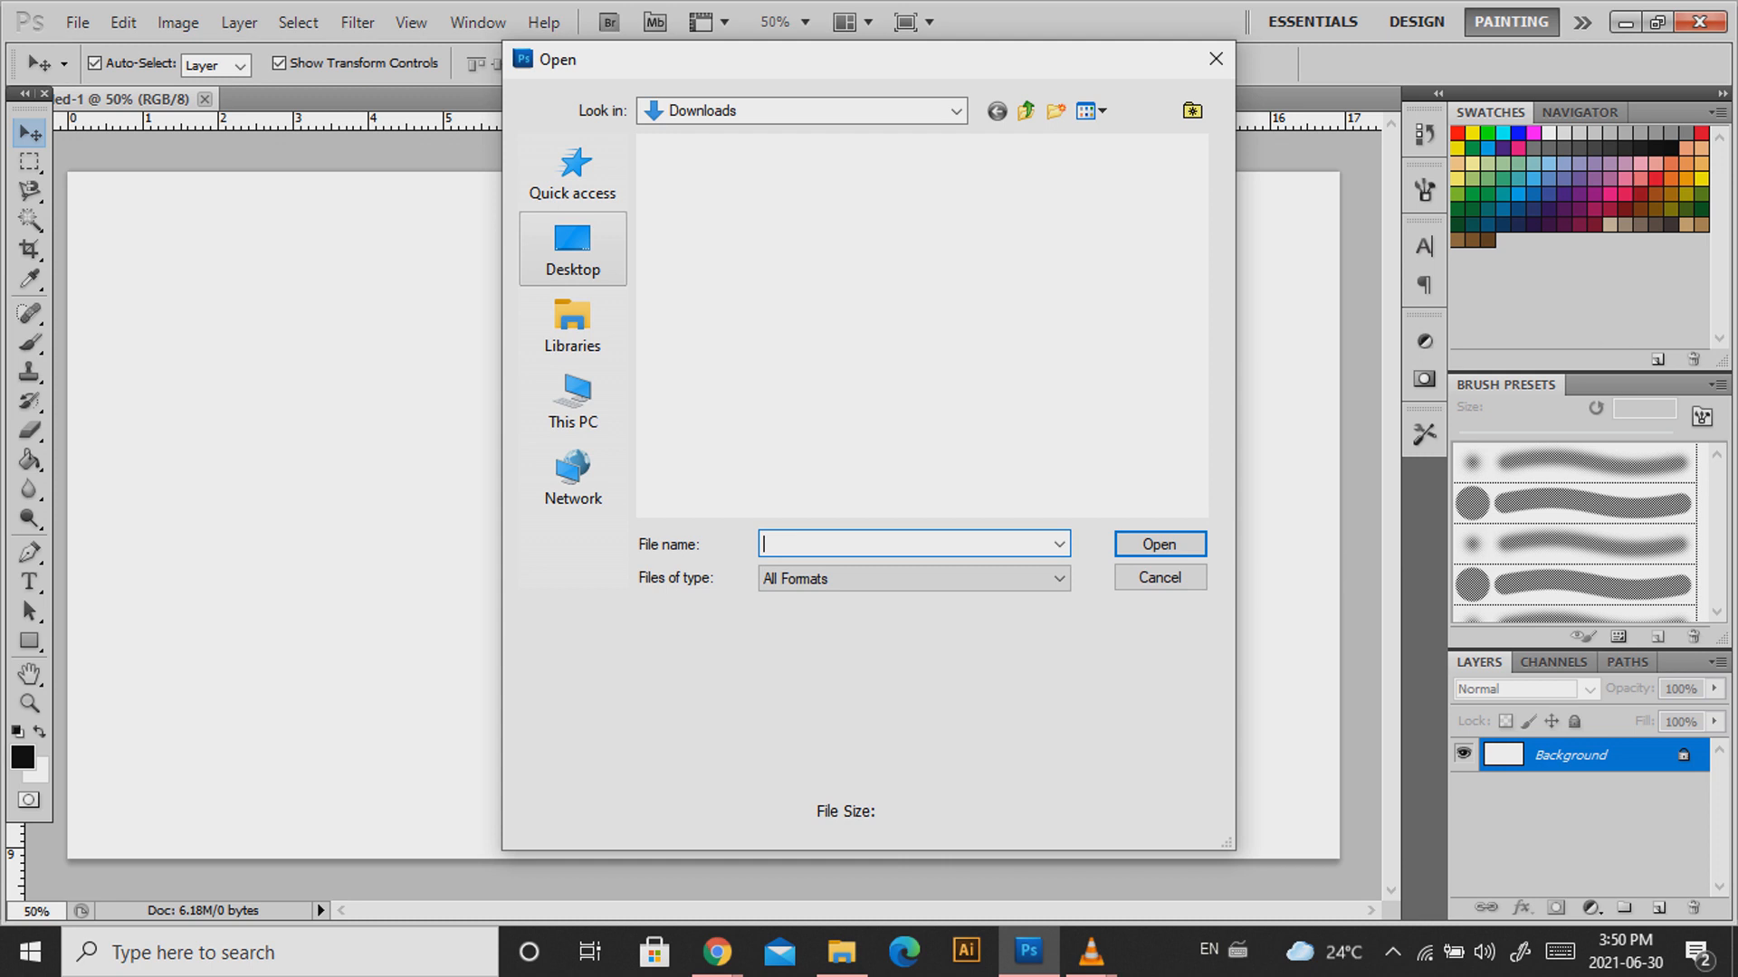
click(573, 249)
scroll(781, 370, down, 5)
scroll(780, 370, up, 5)
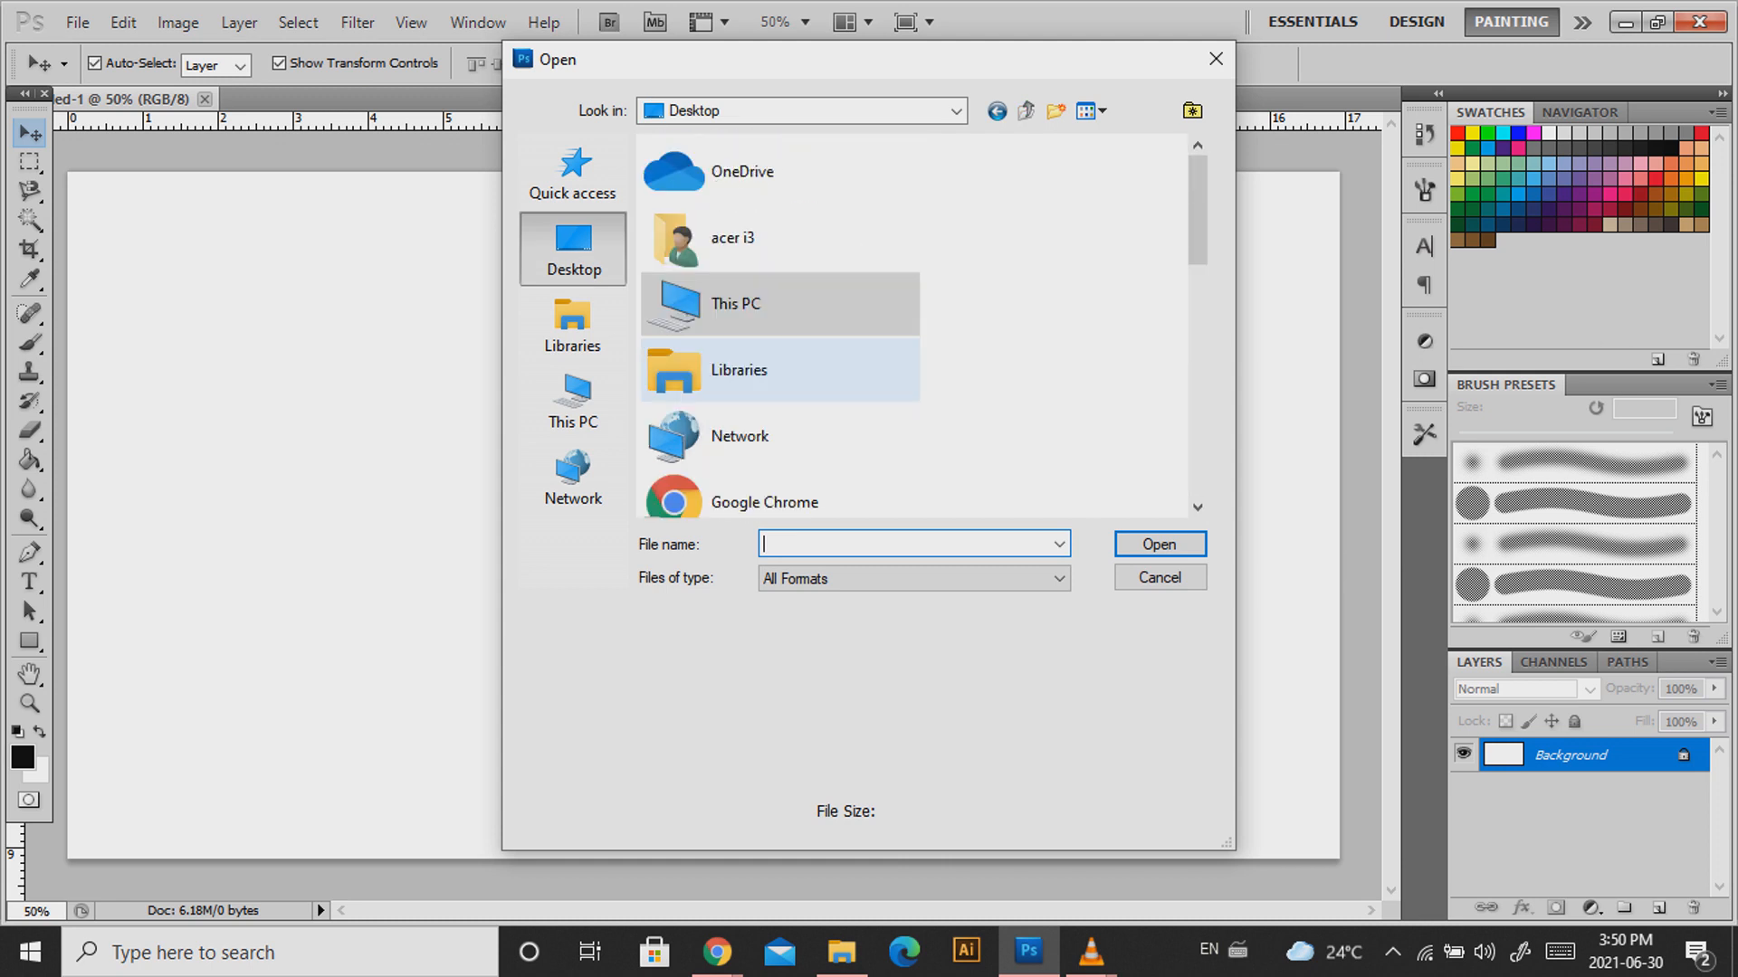
double_click(729, 239)
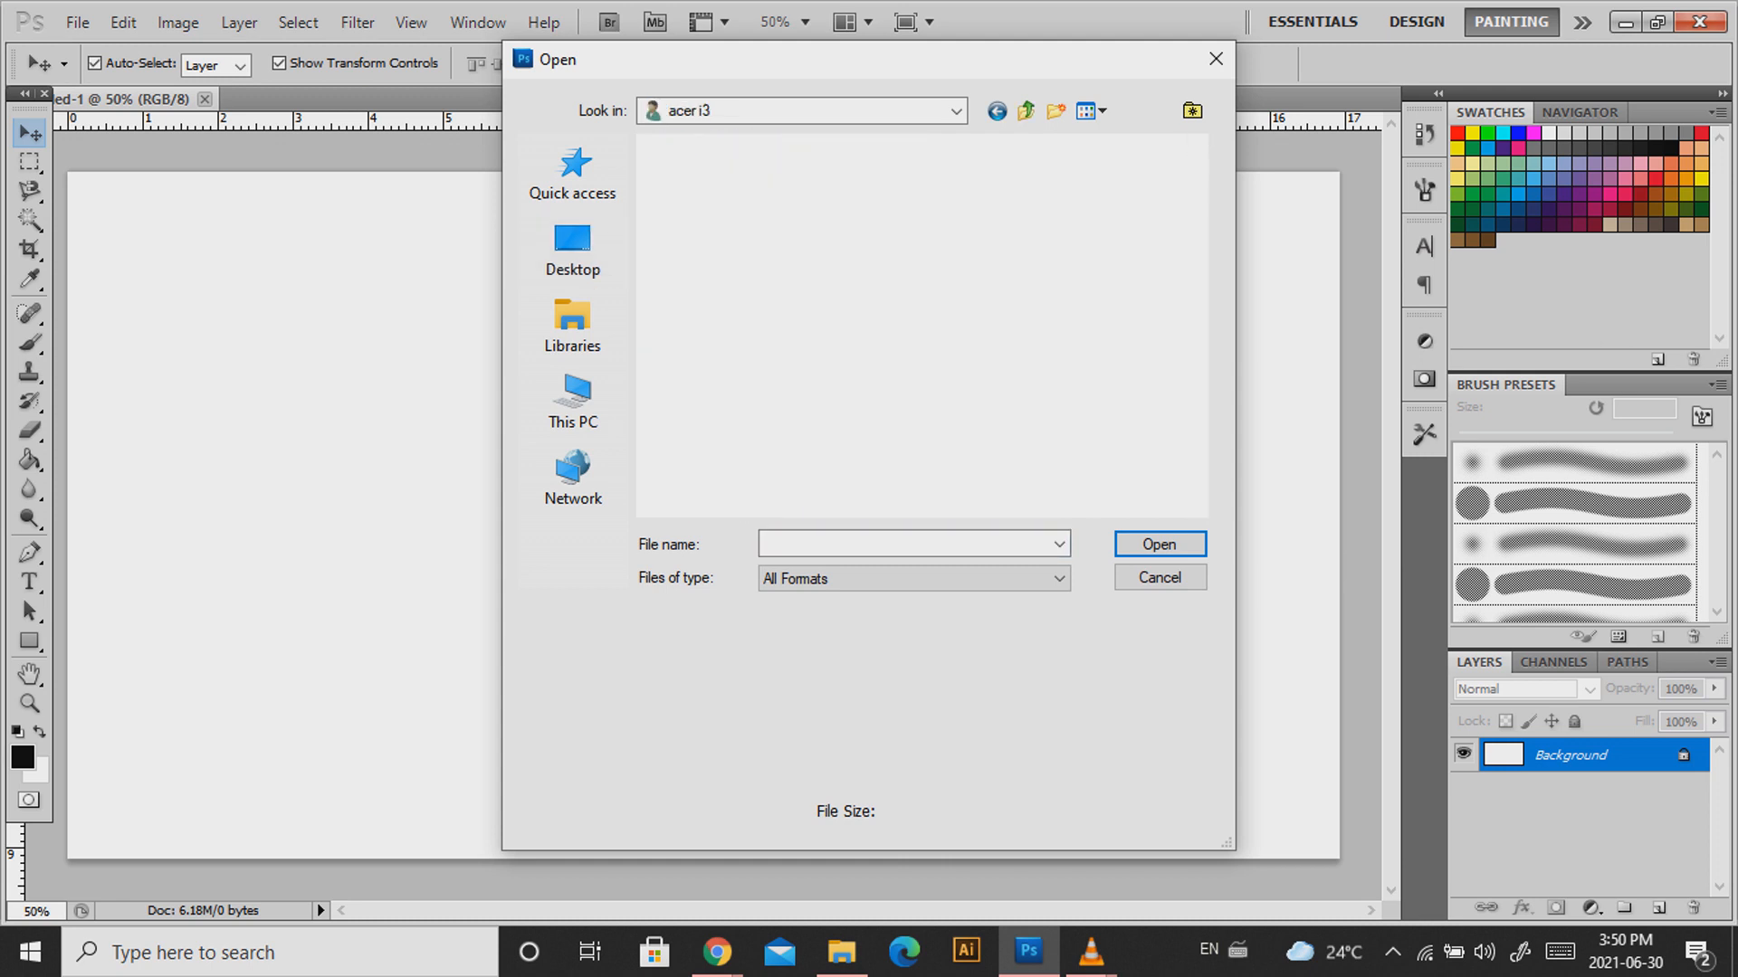
double_click(1069, 181)
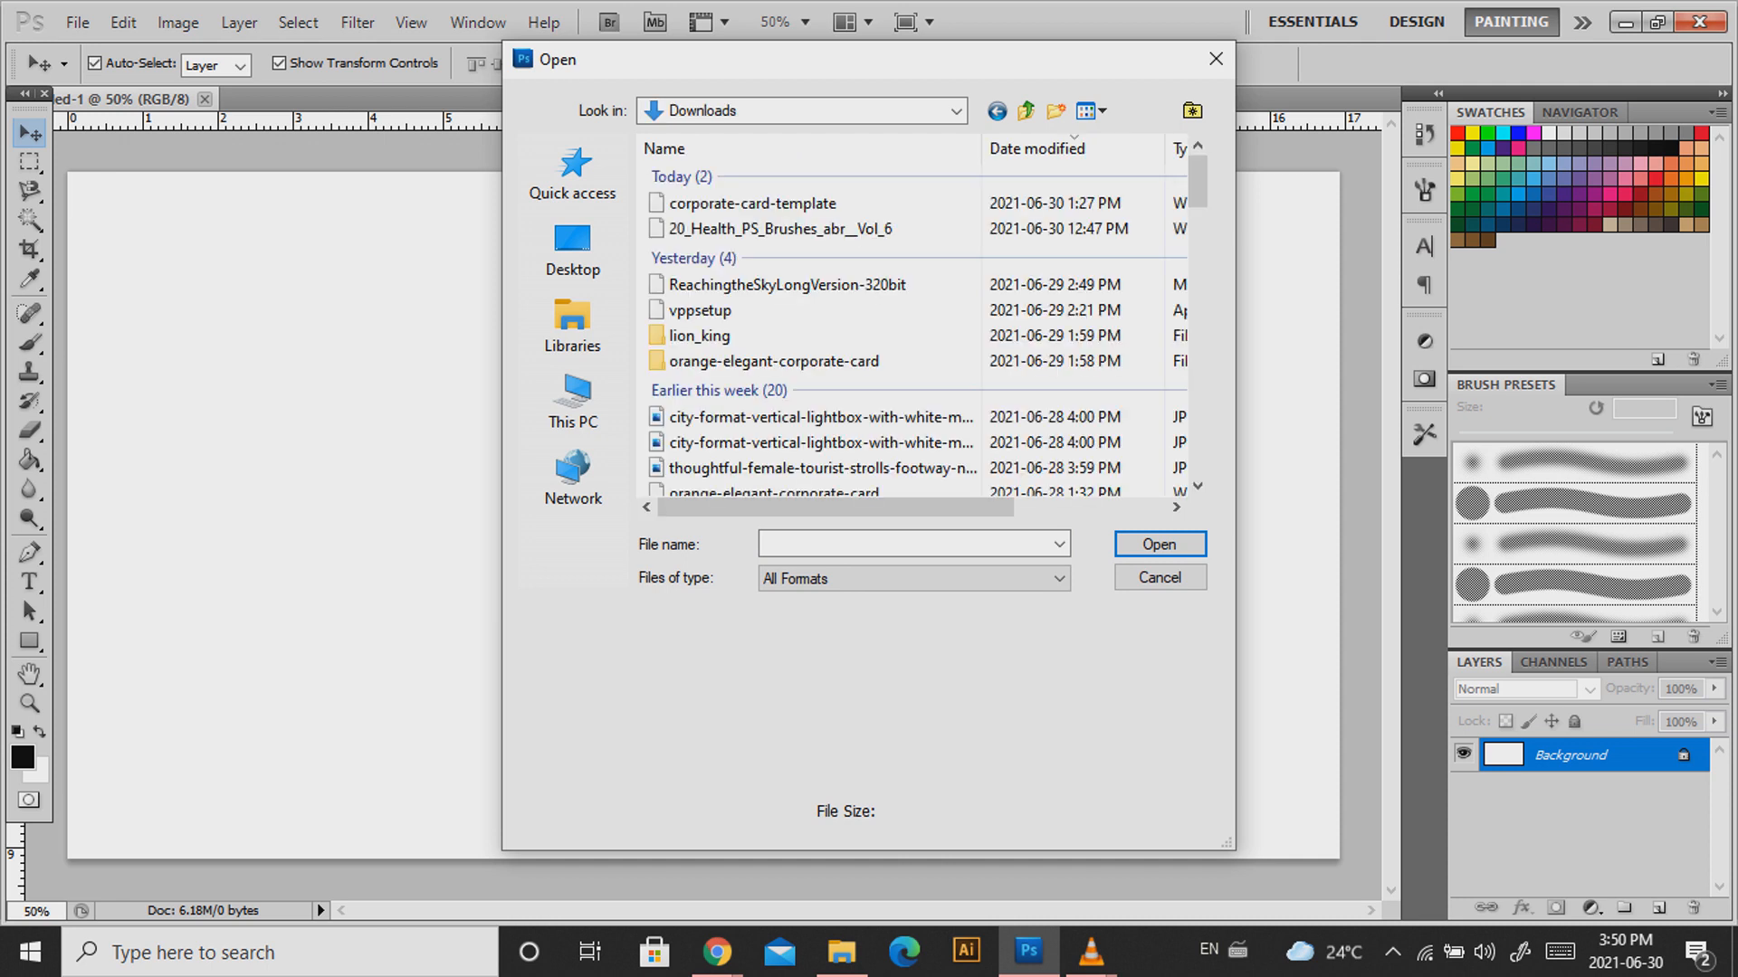
click(814, 416)
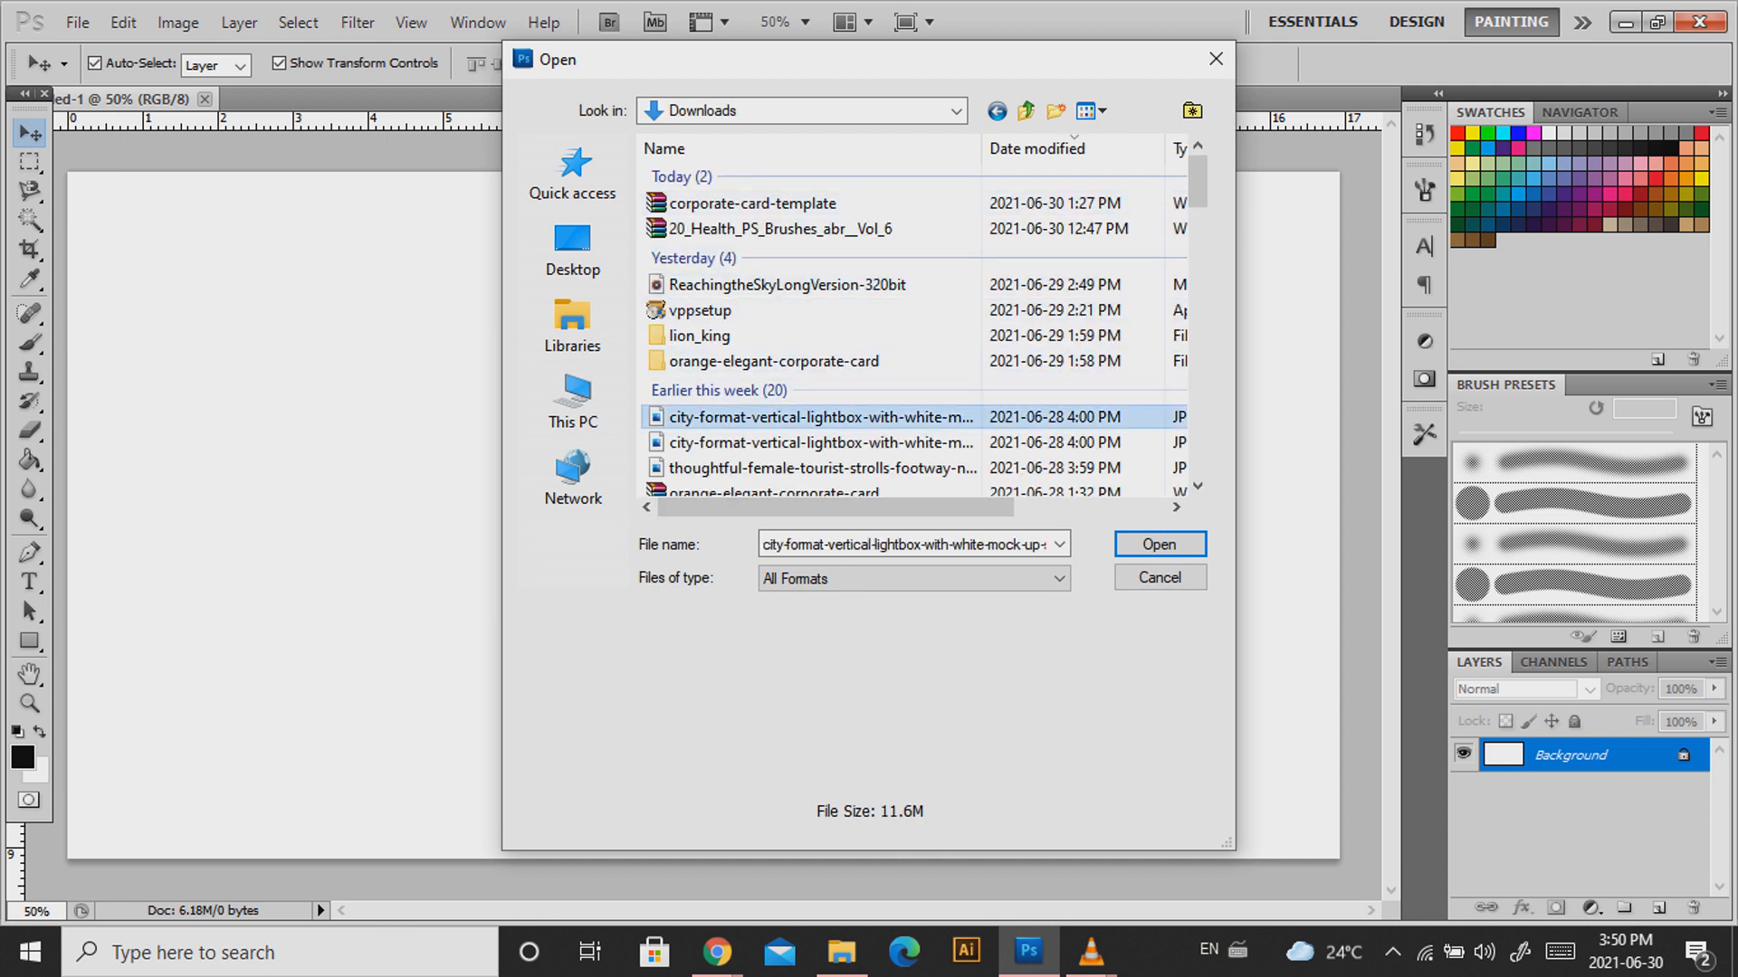
key(Return)
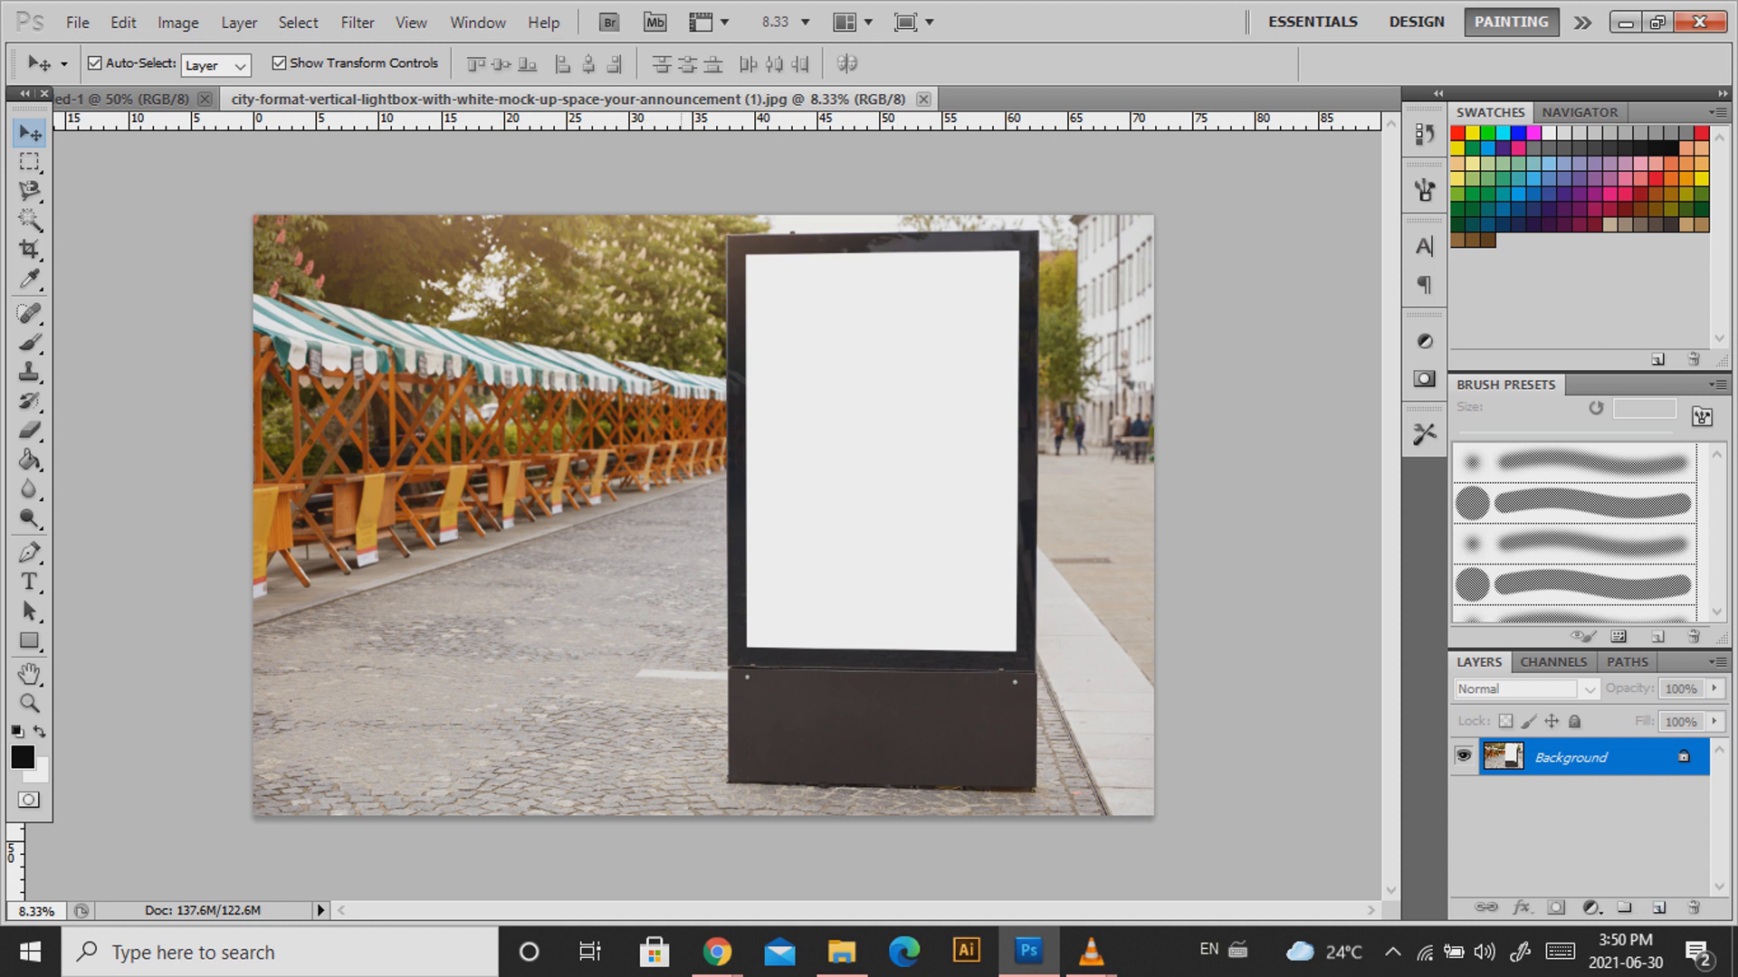
In Vanishing Point, trace a perspective plane on the poster screen's four corners.
click(358, 22)
mouse_move(411, 22)
mouse_move(357, 23)
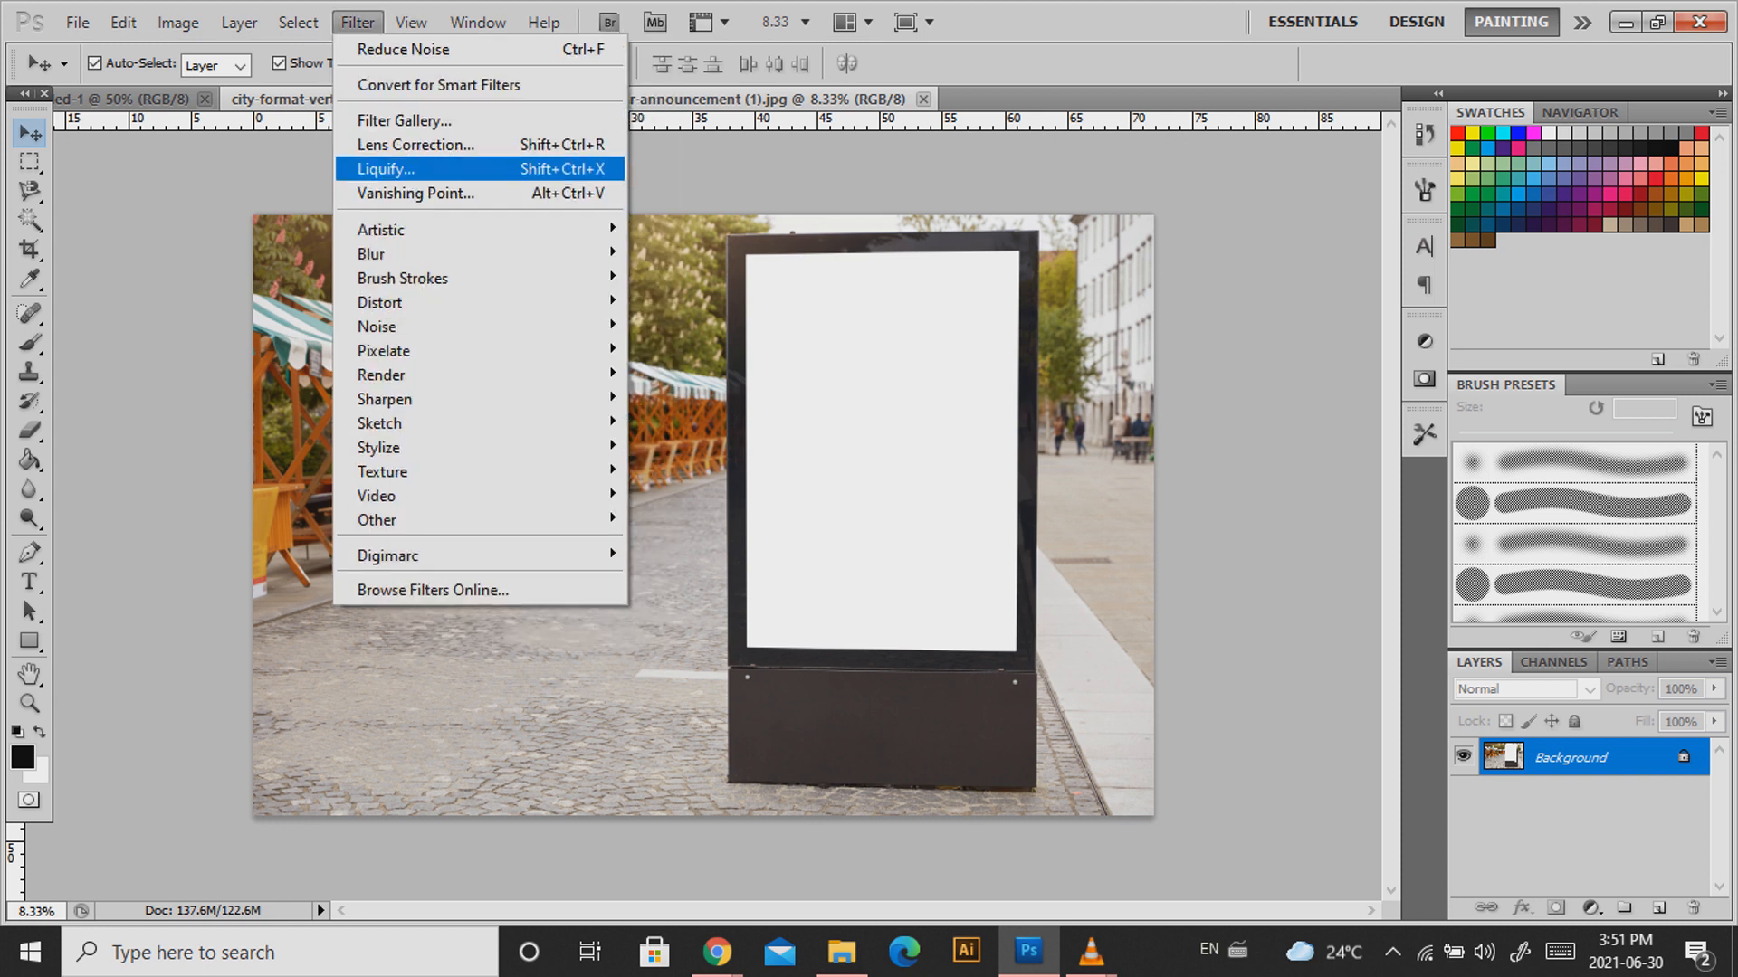
click(417, 192)
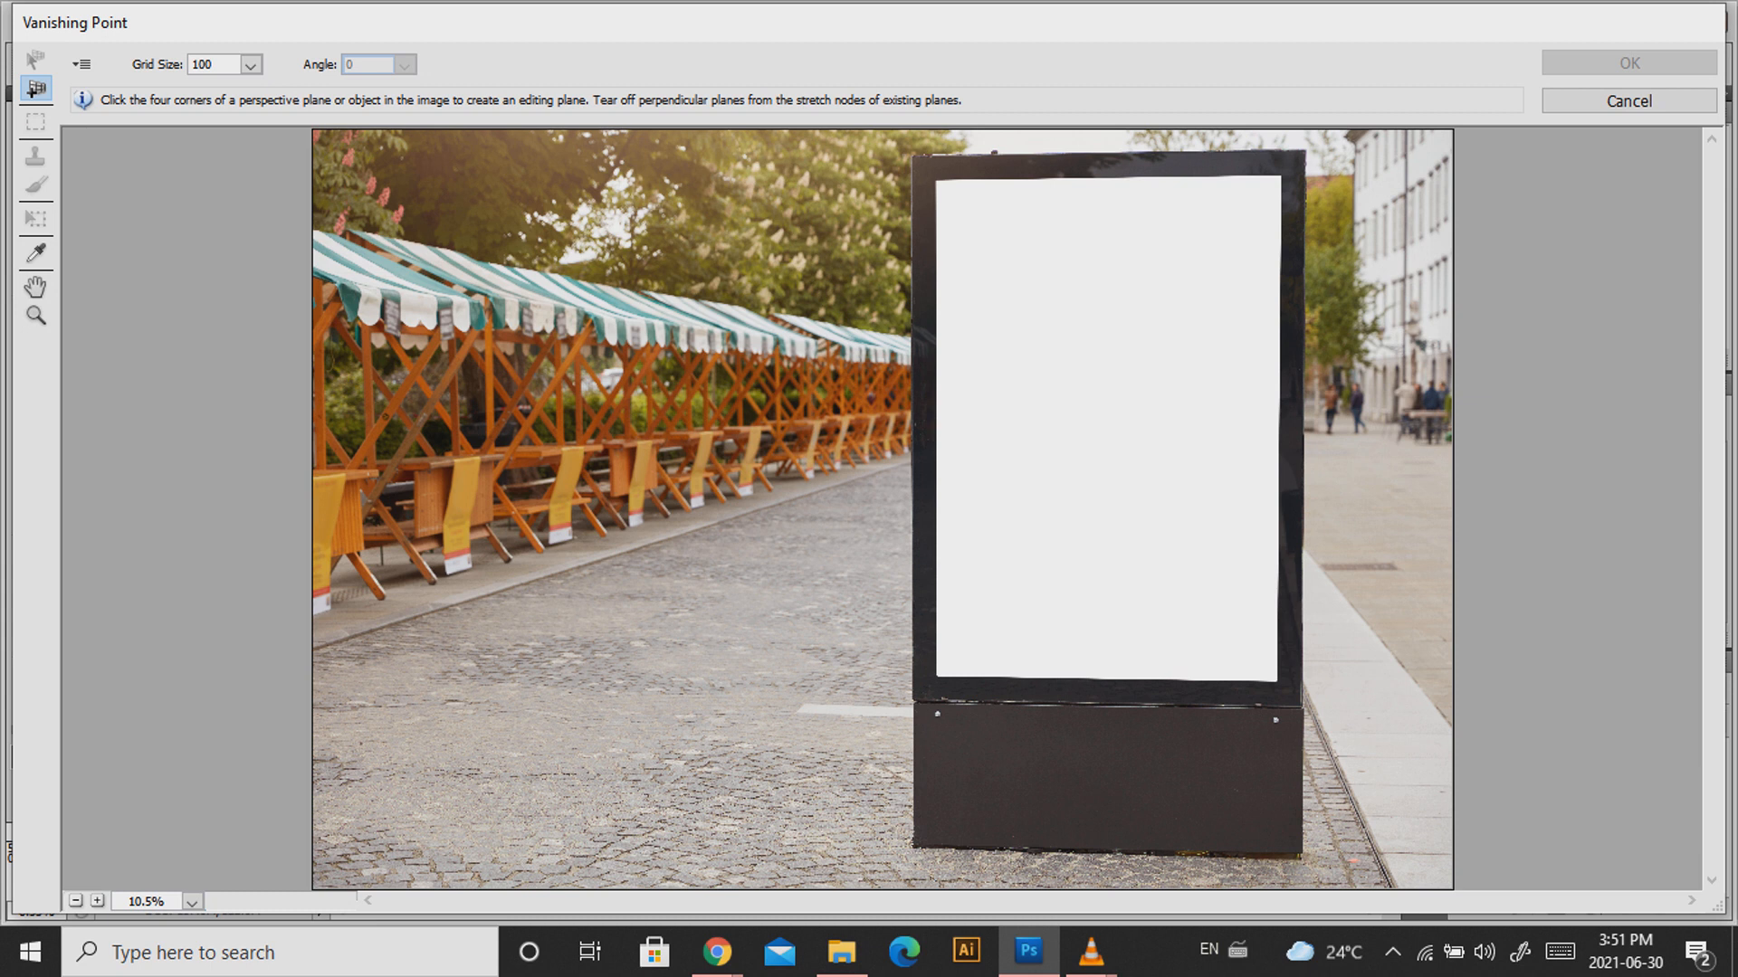
click(935, 180)
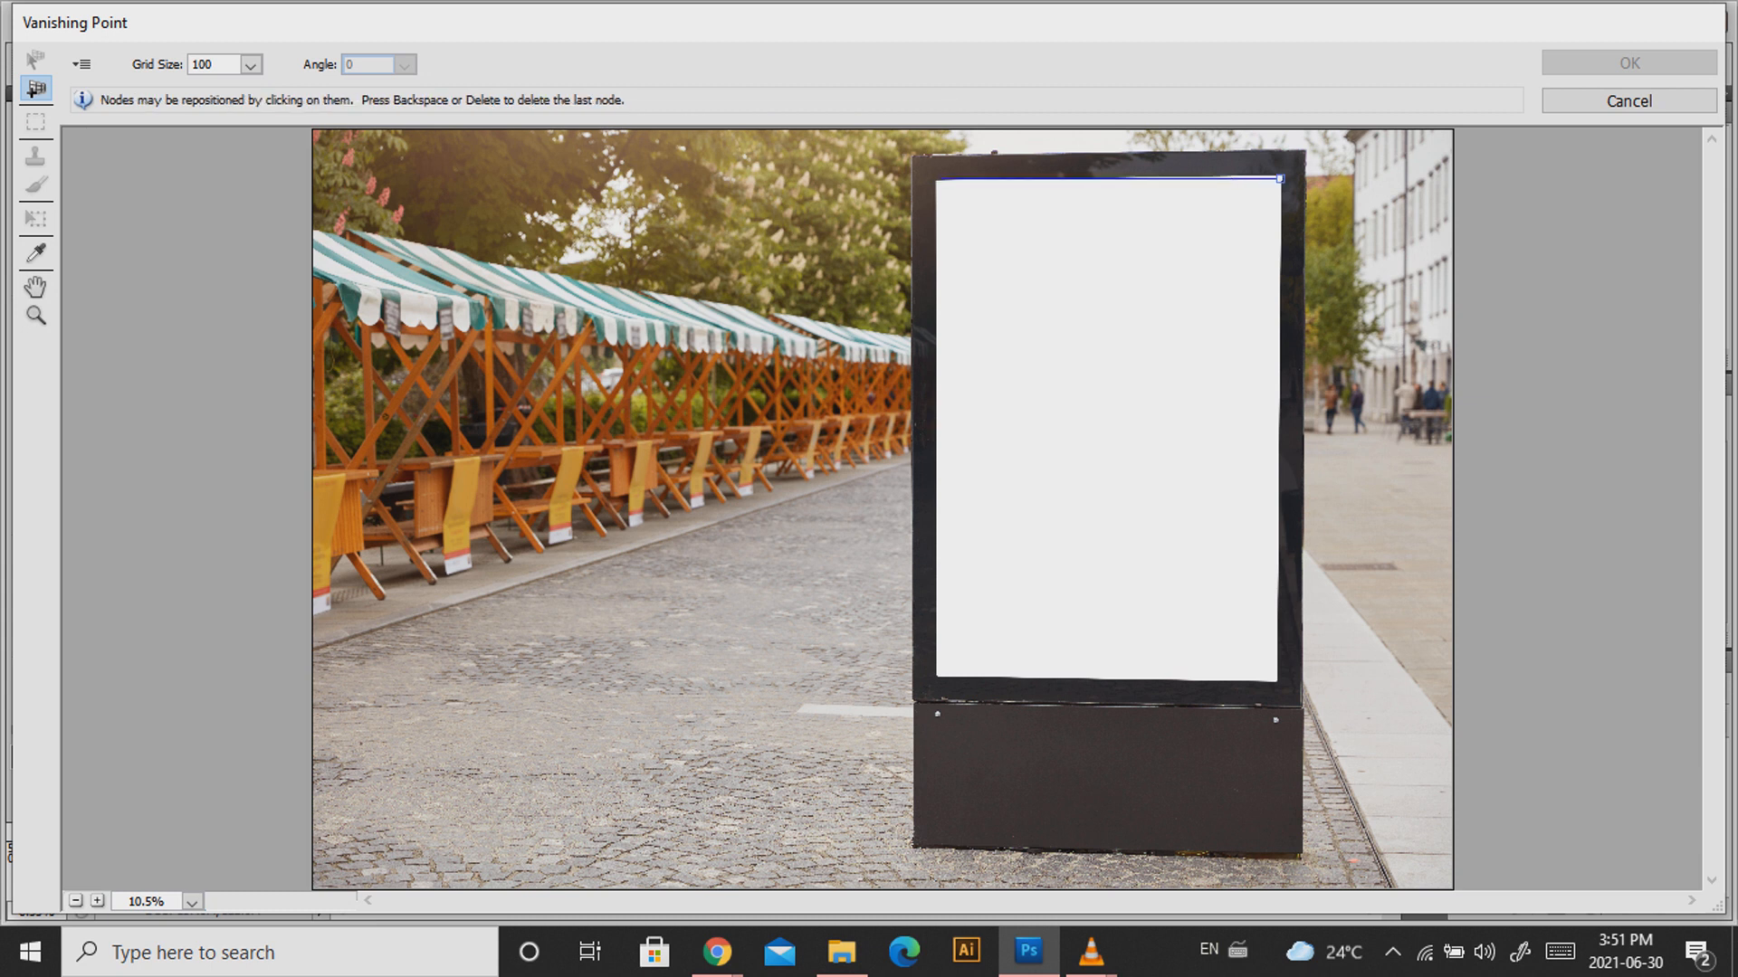
key(alt)
click(938, 181)
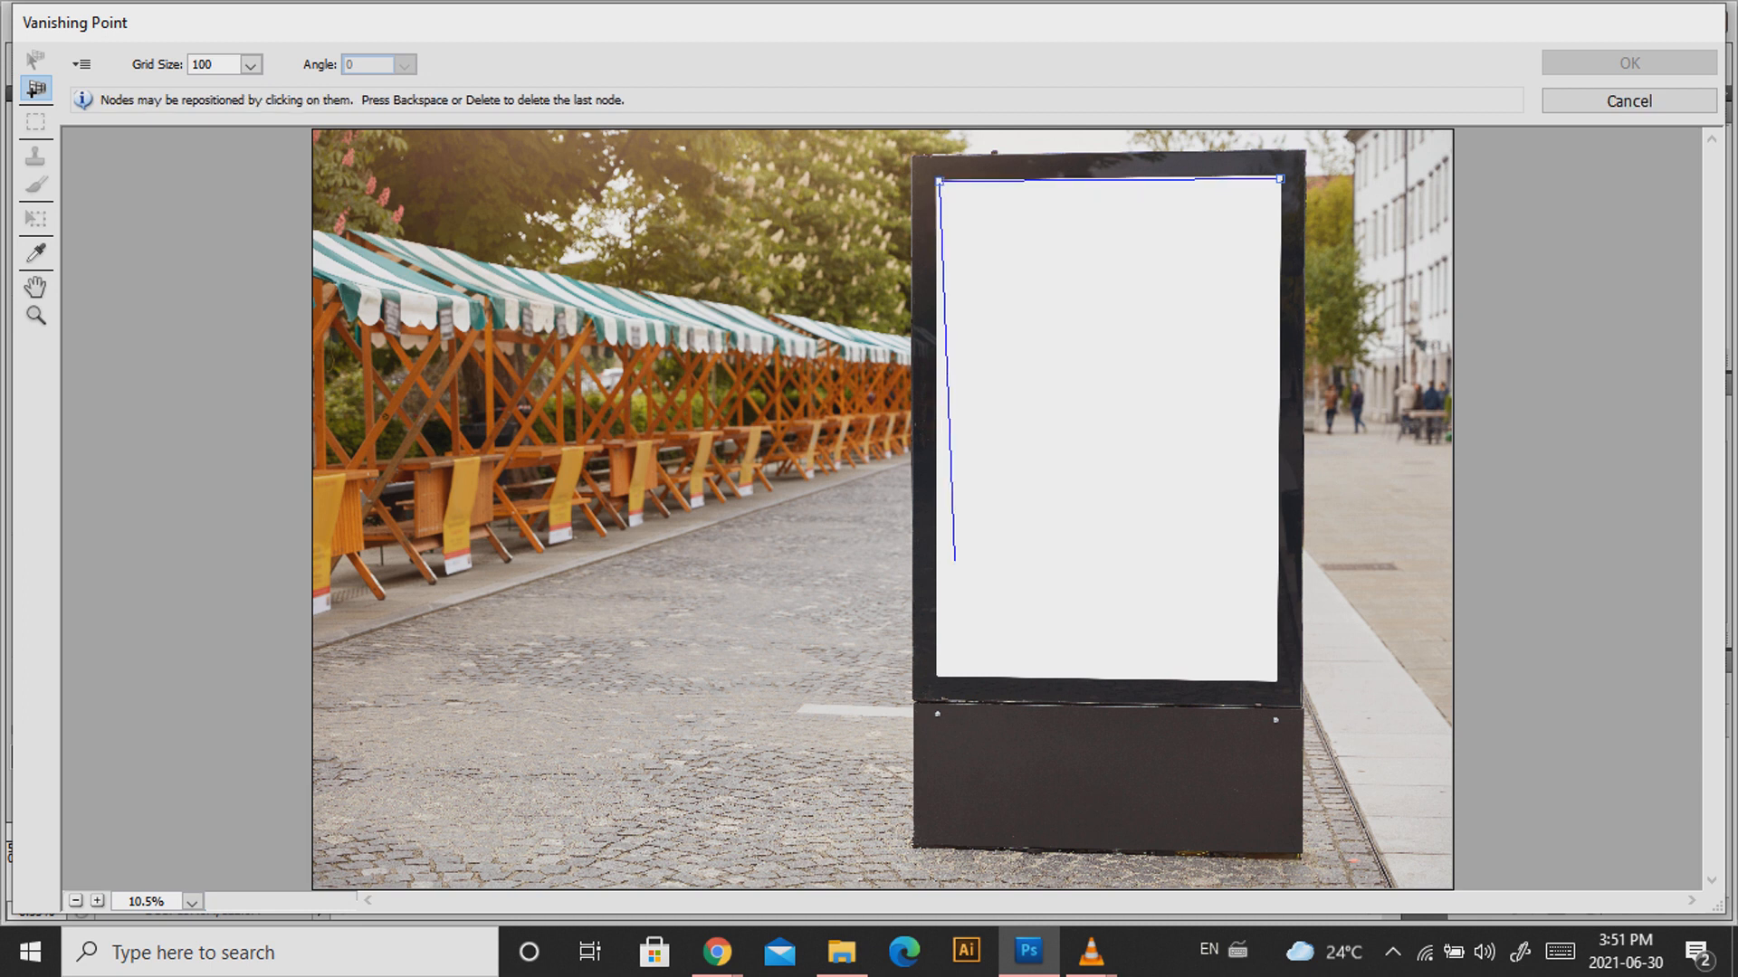
click(935, 676)
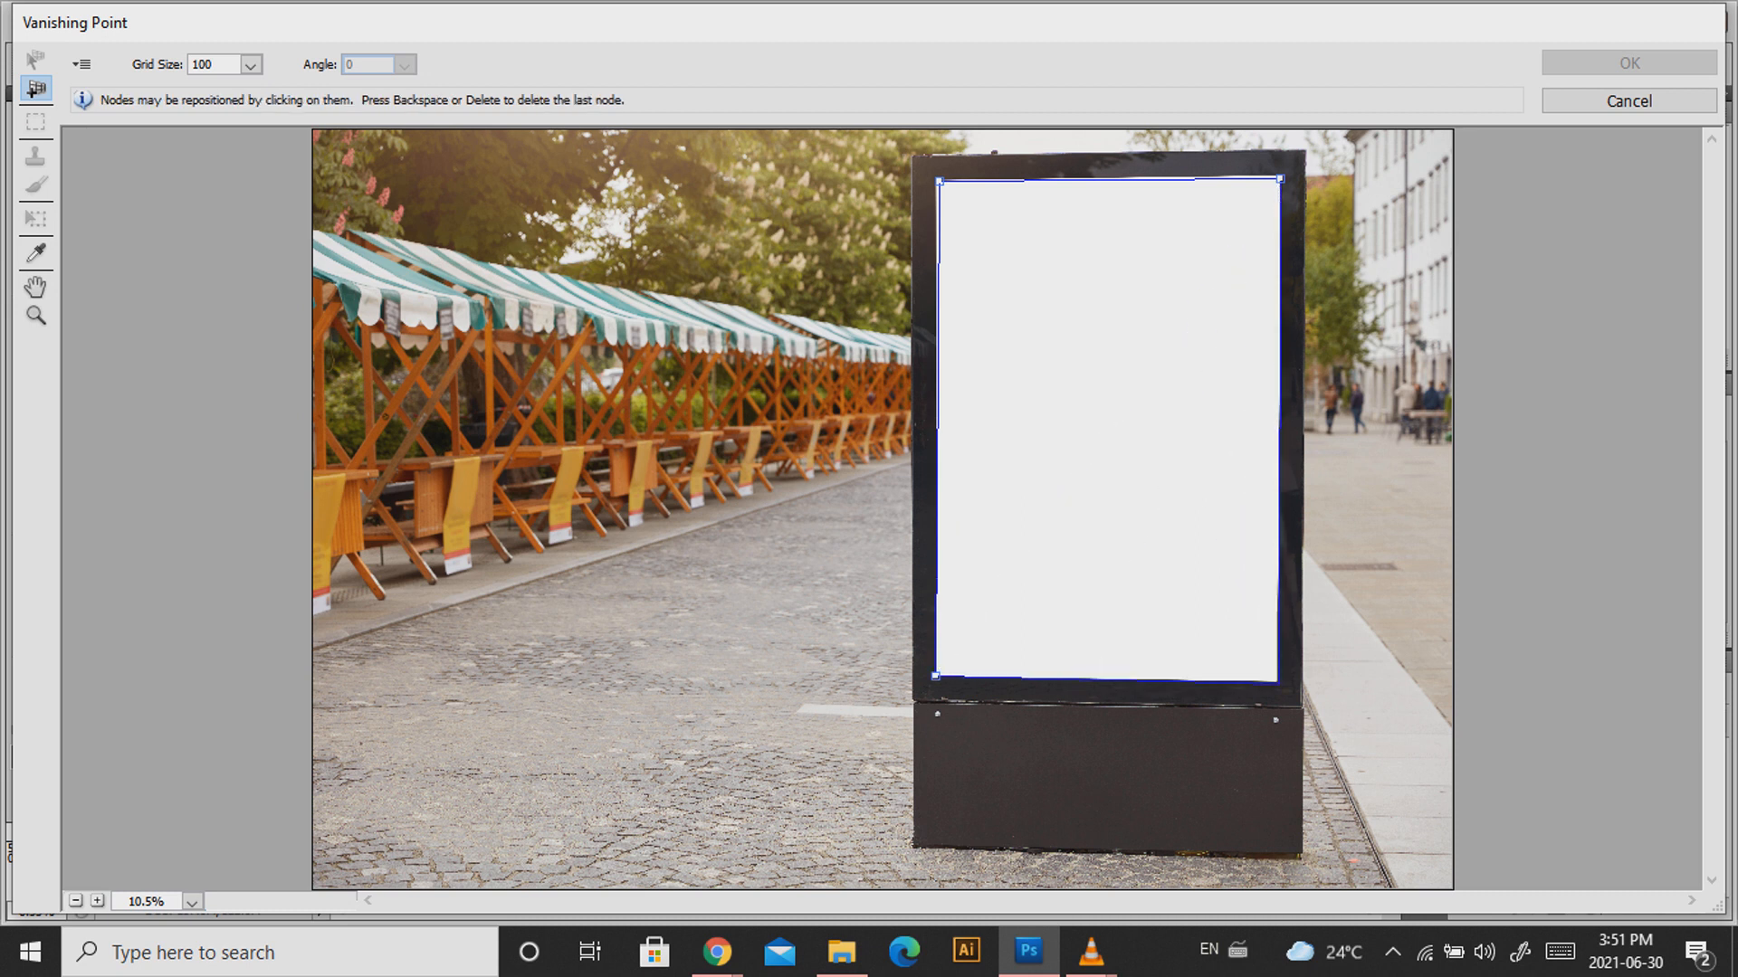
click(1278, 680)
Align the plane's top corners to the screen edges and apply it.
drag(1279, 179, 1282, 173)
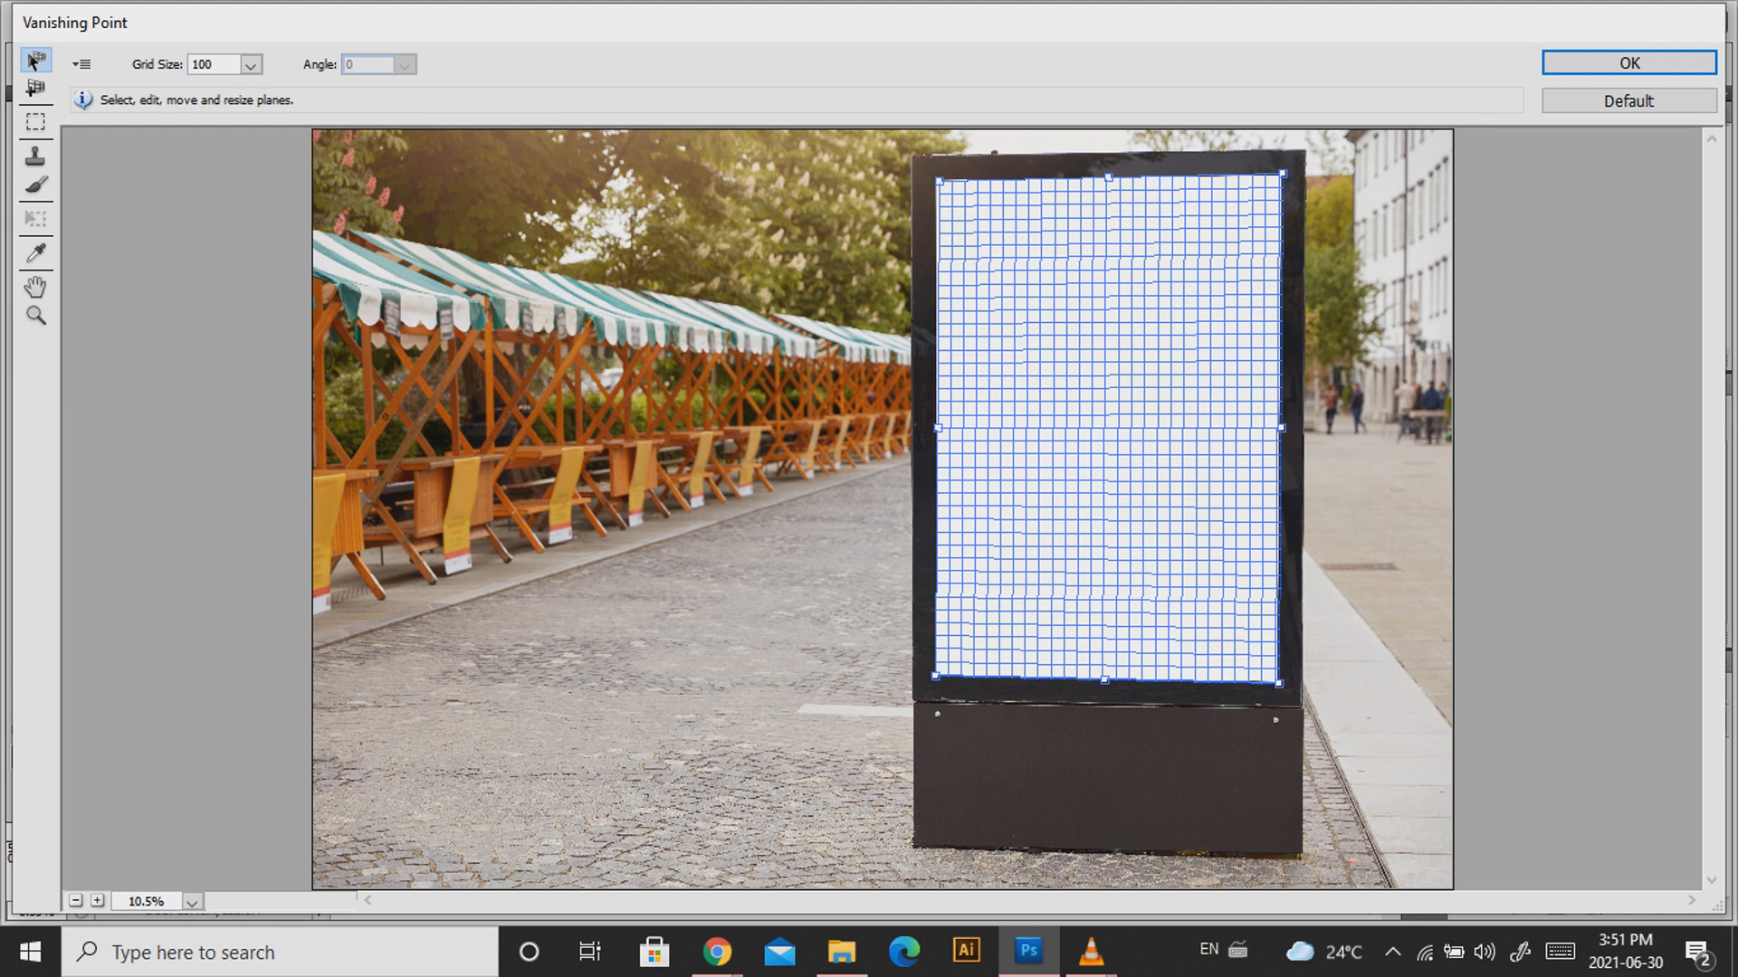
drag(938, 180, 935, 178)
key(alt)
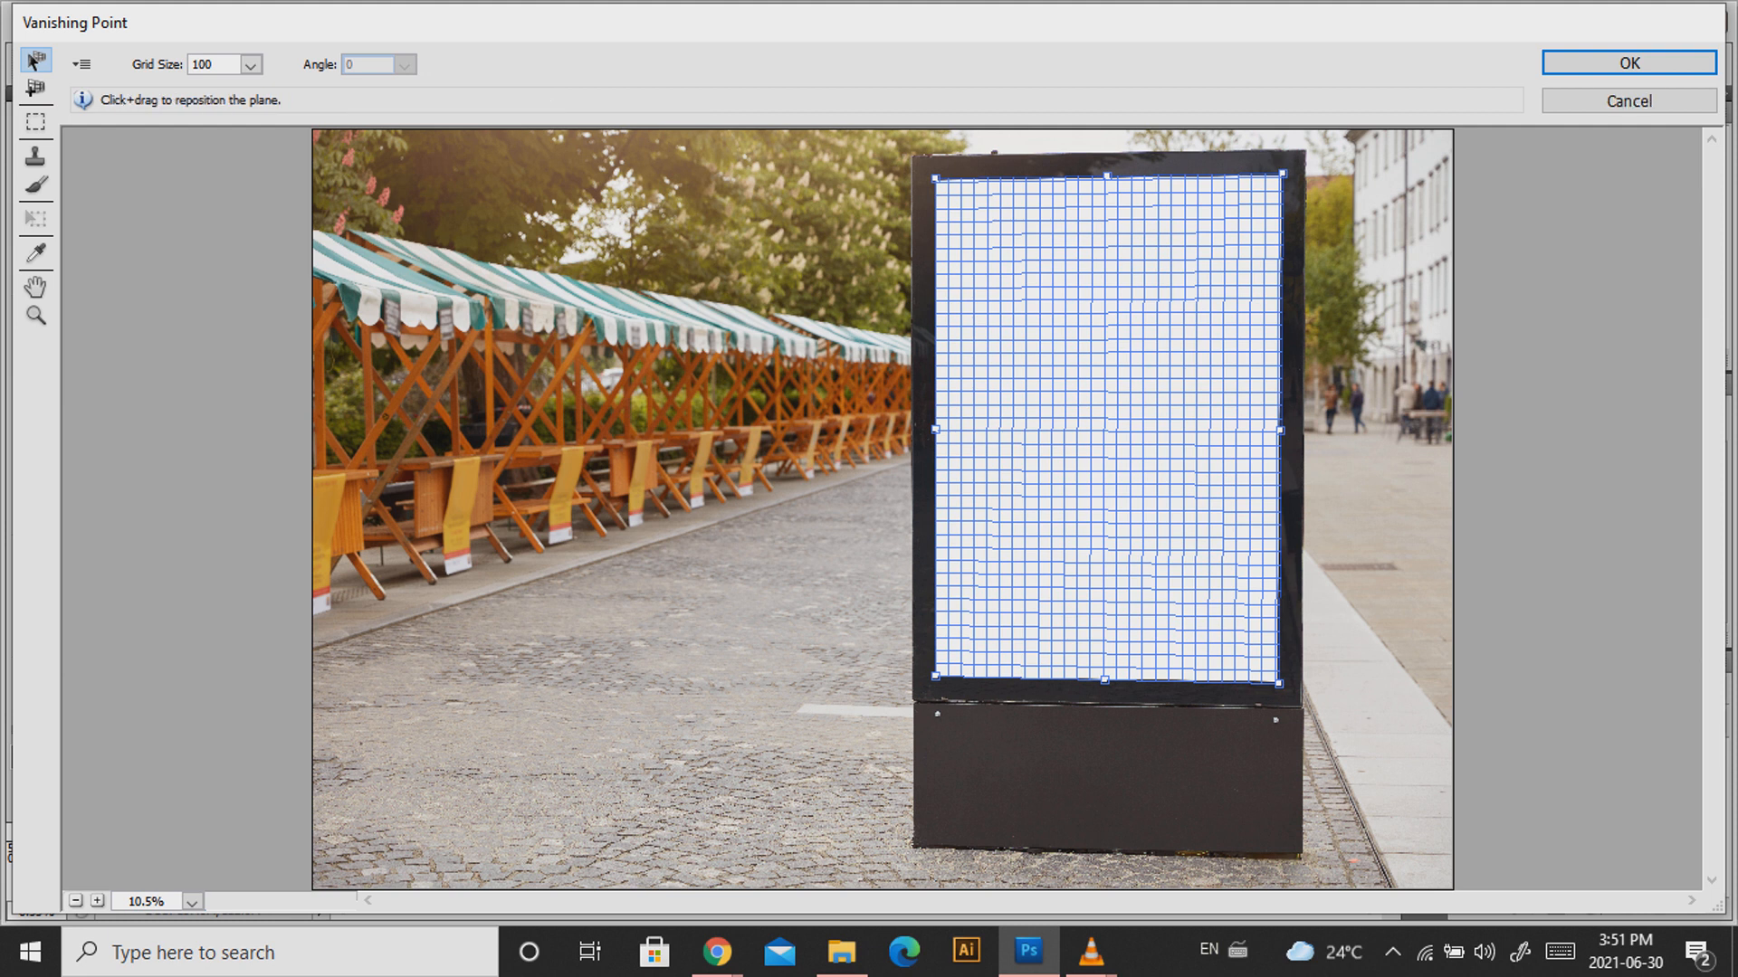
key(Return)
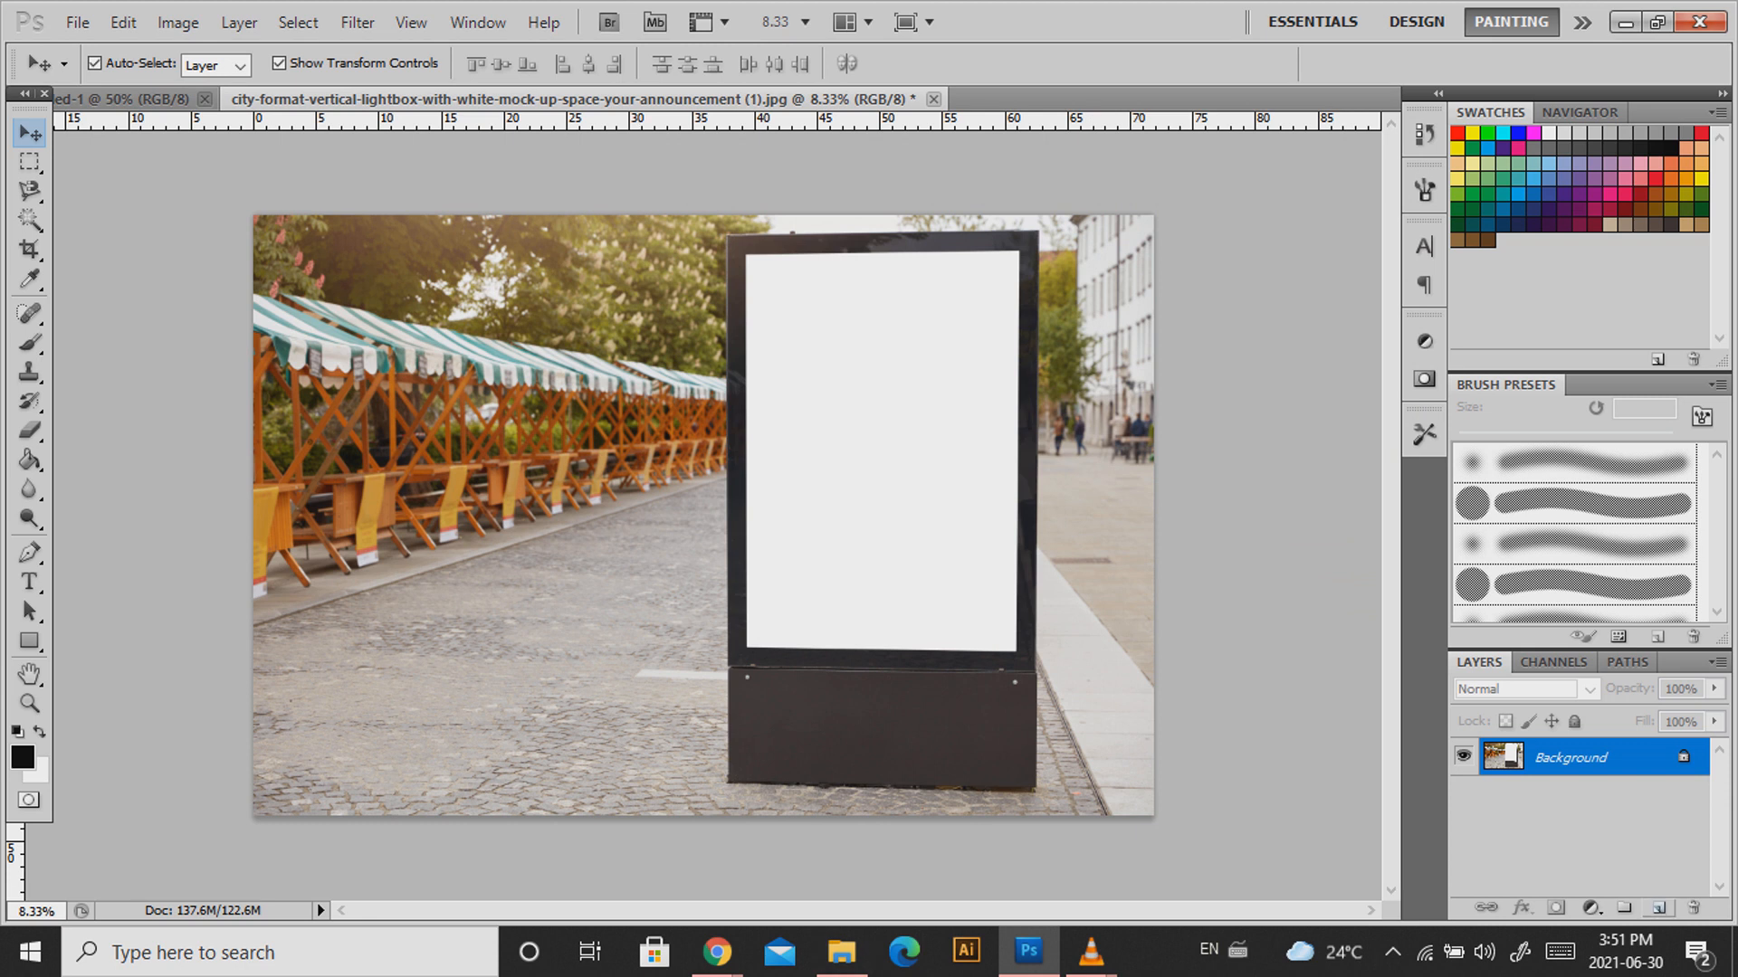
Paste the phone-ad image onto a new layer, reposition it and enlarge it.
click(1658, 907)
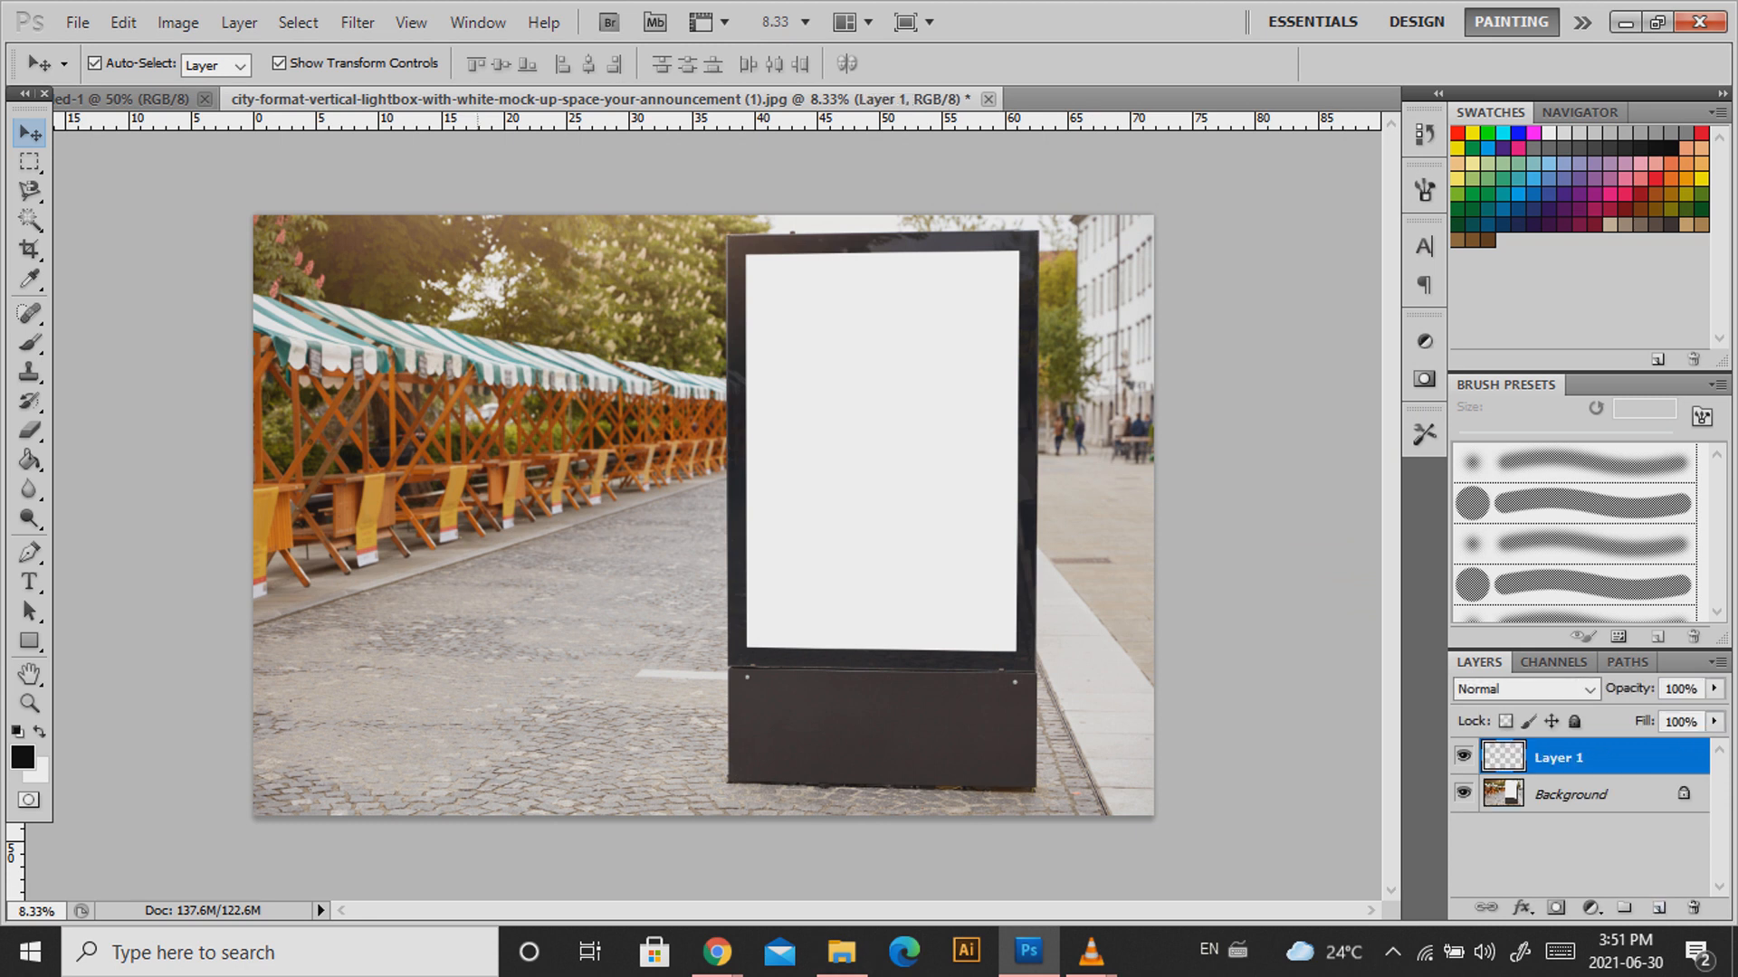
key(ctrl+v)
drag(743, 521, 744, 676)
key(ctrl+t)
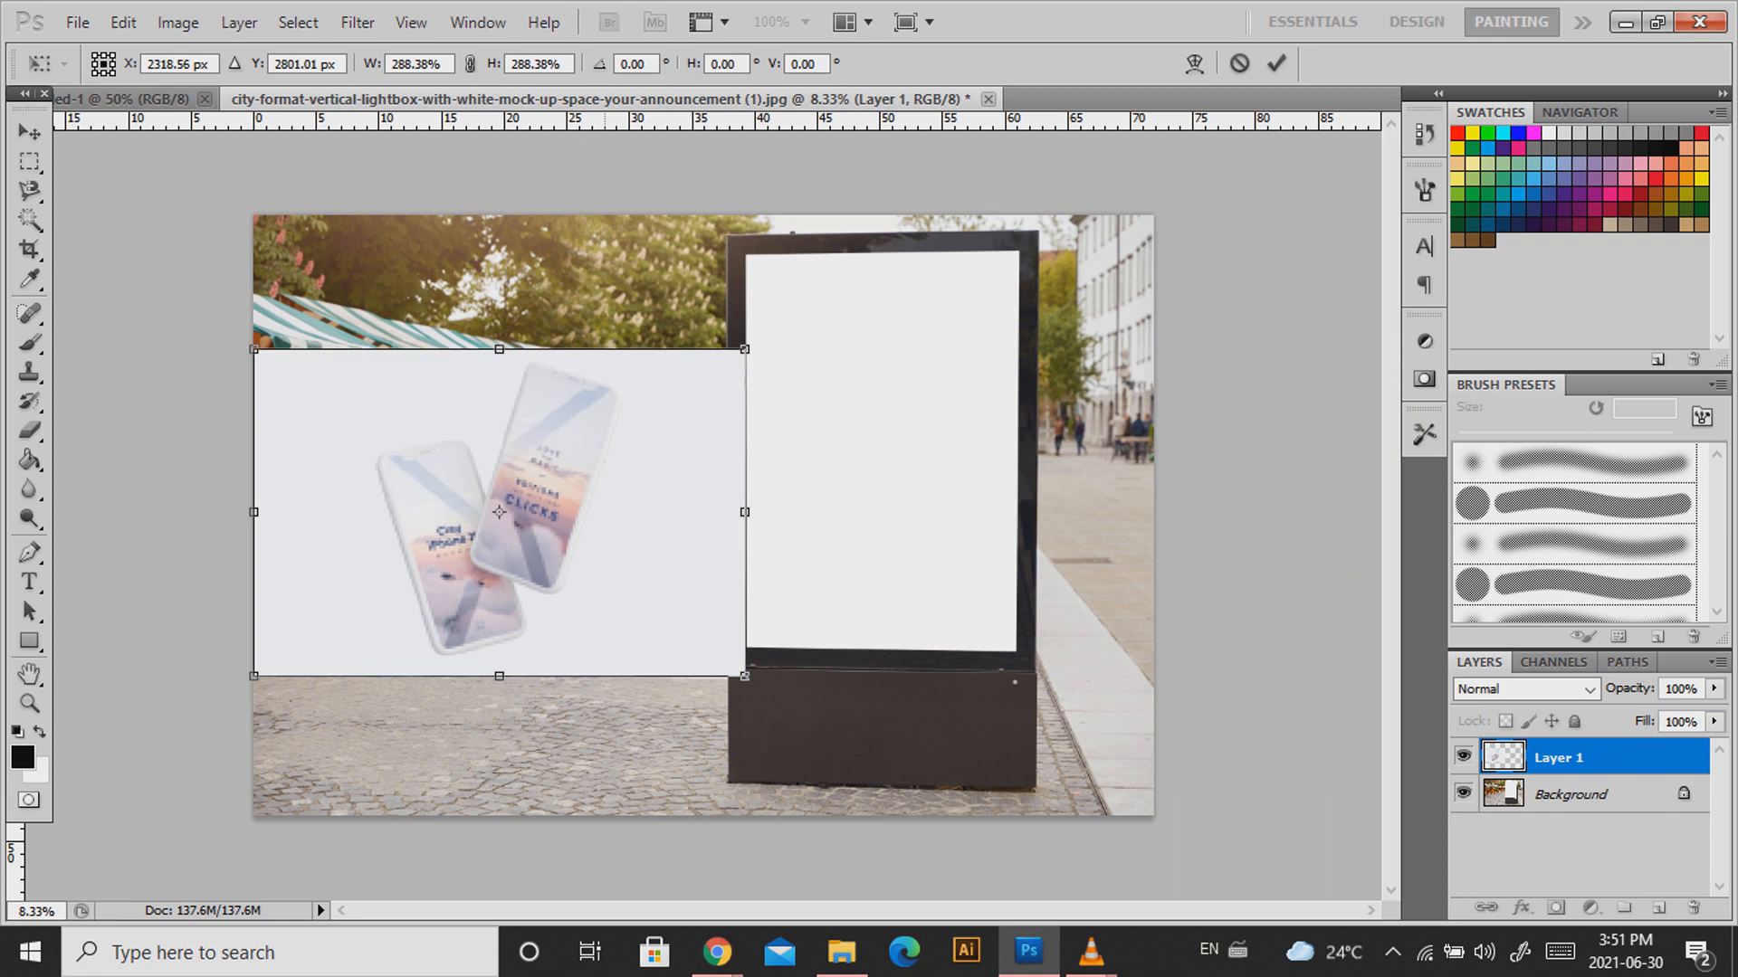
key(Return)
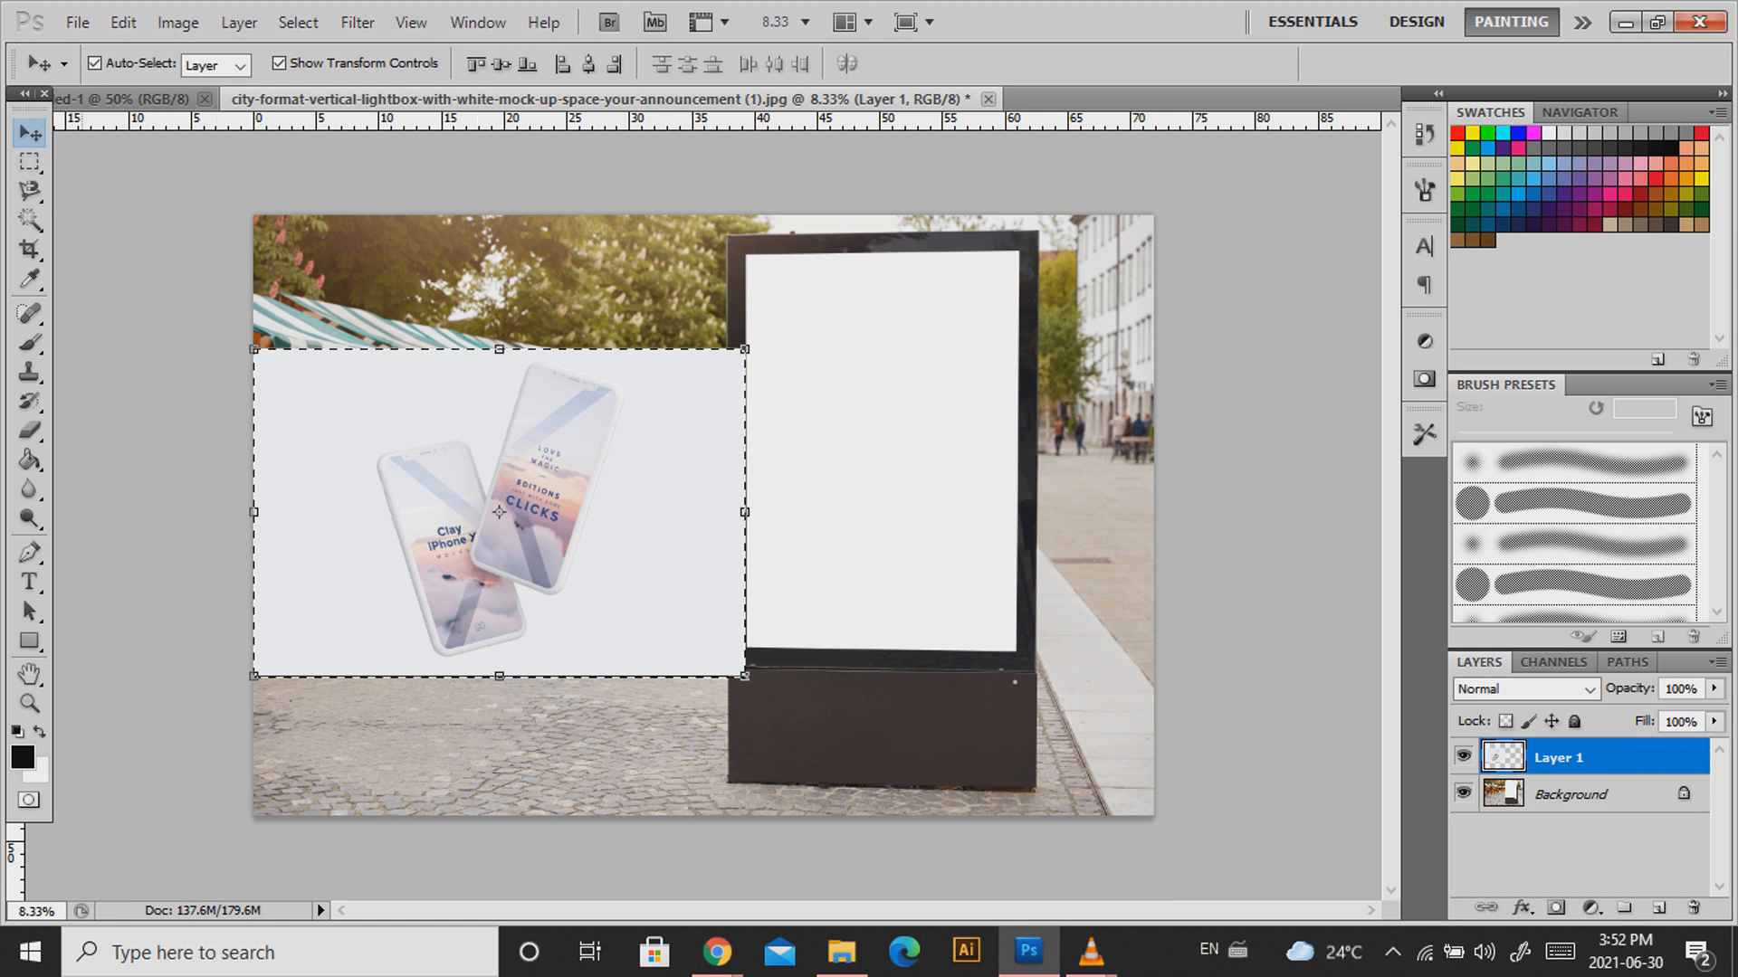
Deselect, hide the phone image's Layer 1, and add an empty Layer 2.
key(ctrl+d)
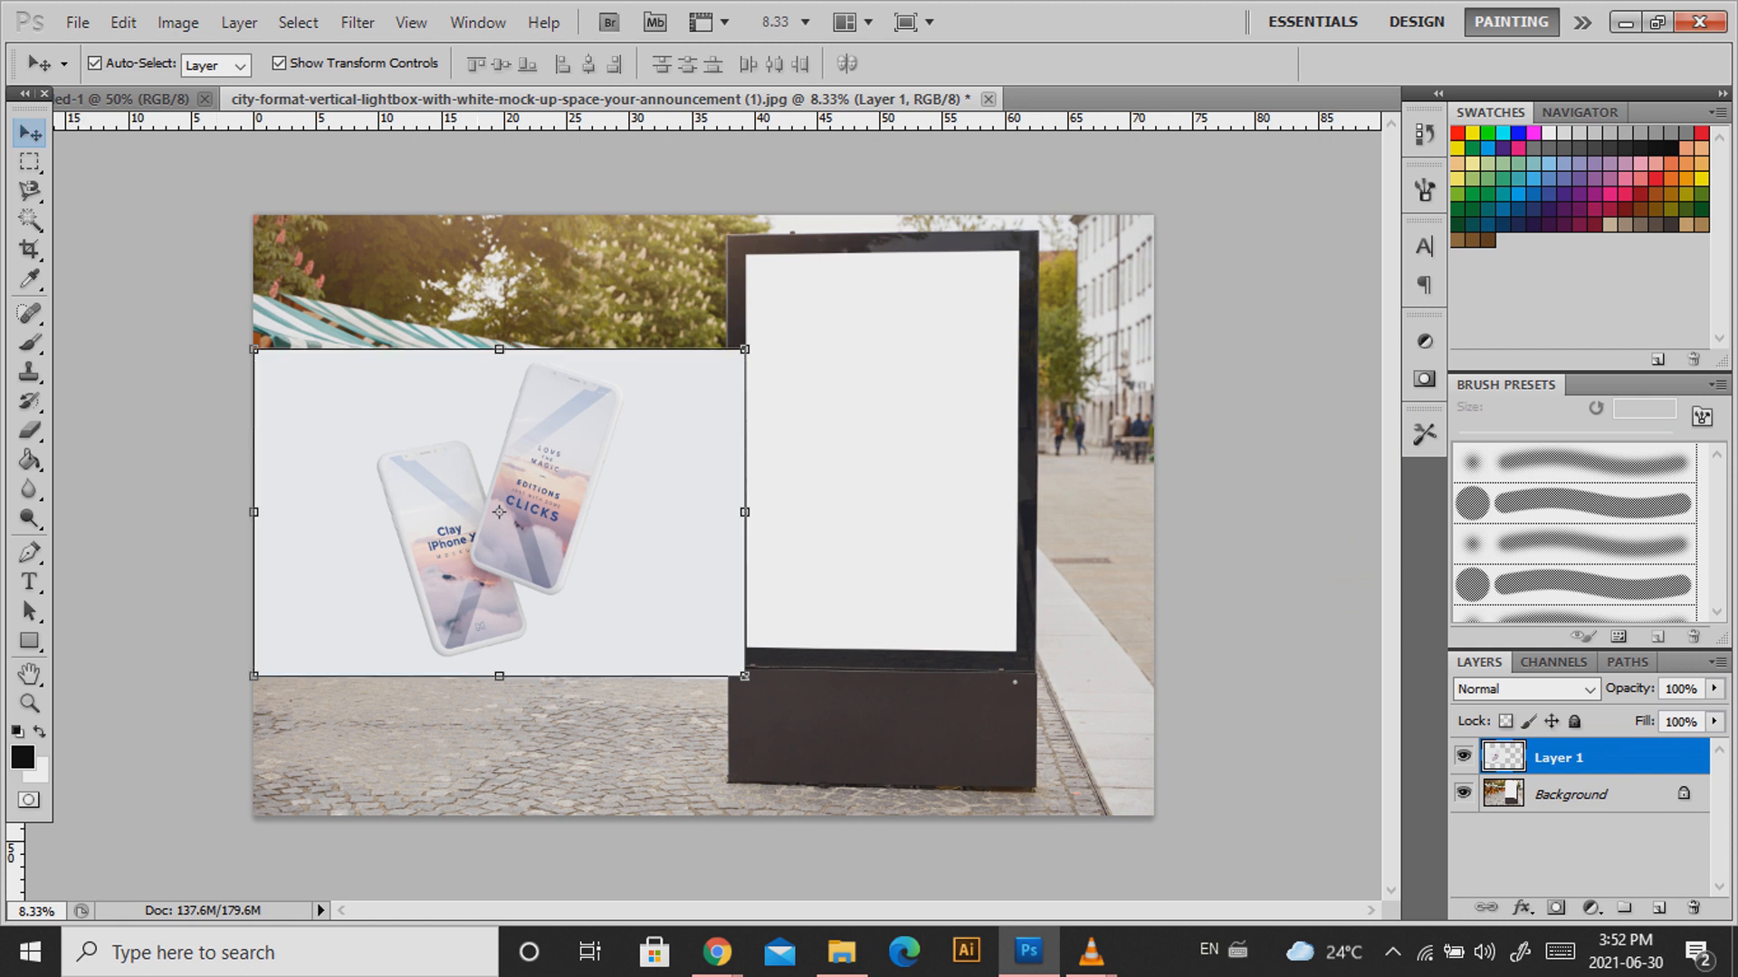
click(1464, 756)
click(1659, 908)
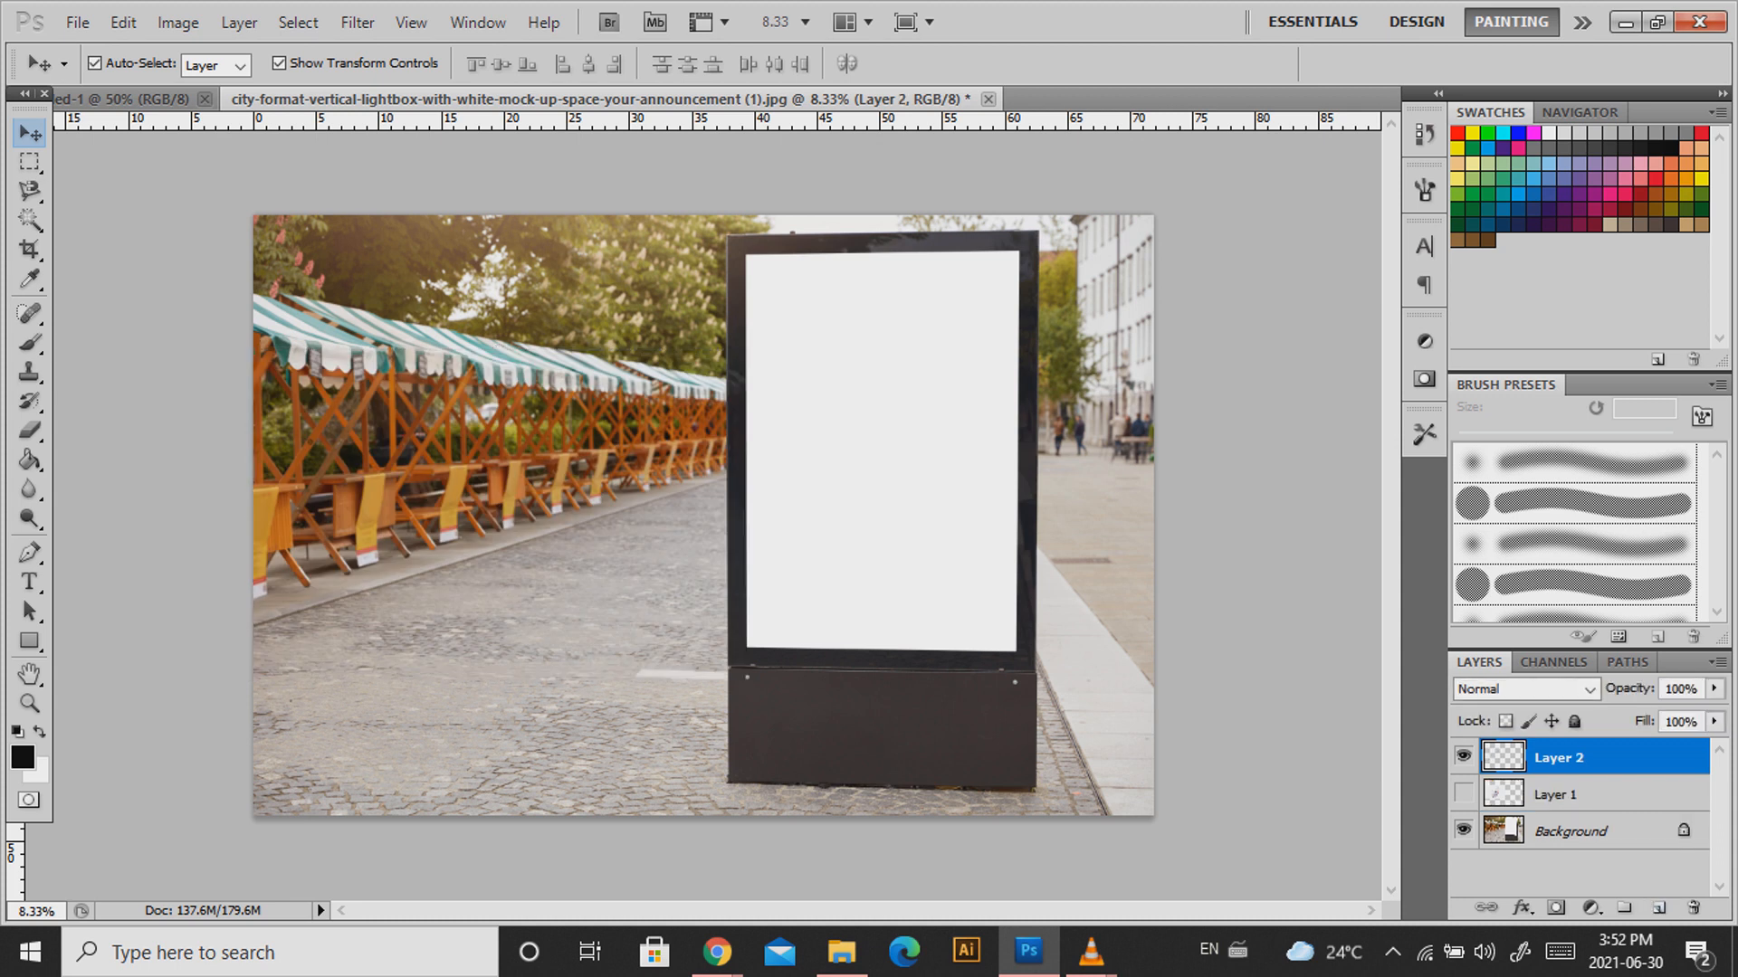
Paste the phone-ad image into the Vanishing Point plane so it fills the lightbox screen in perspective.
click(357, 21)
click(416, 193)
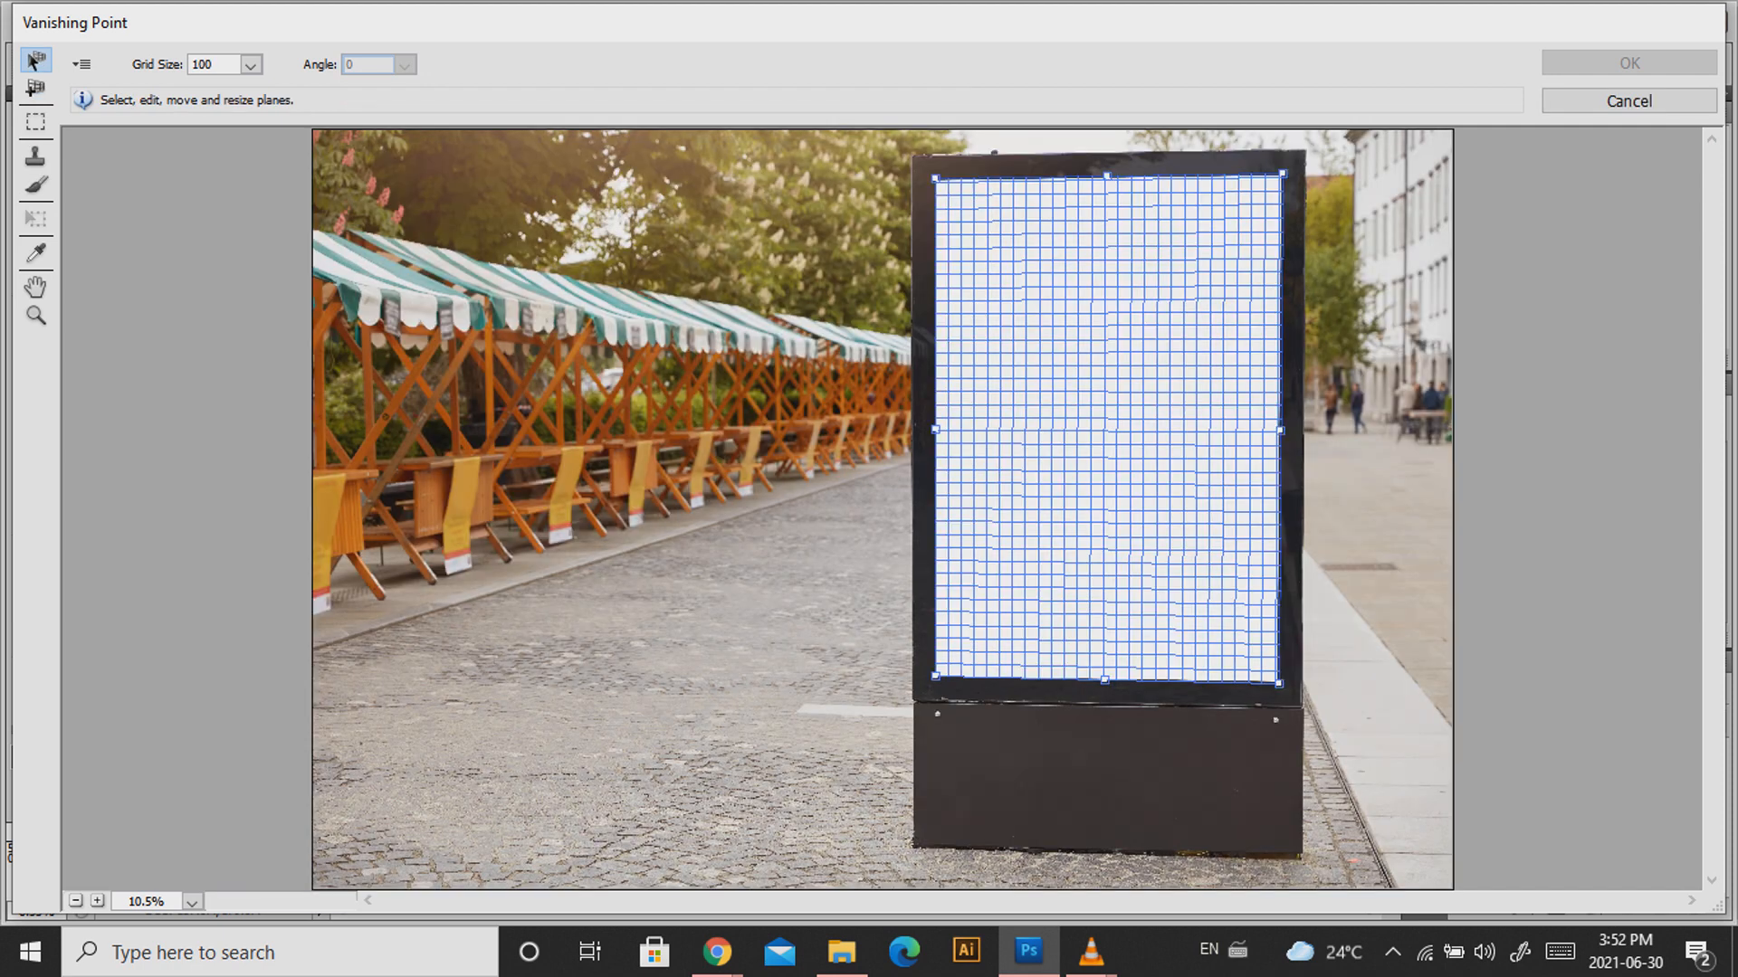
key(alt)
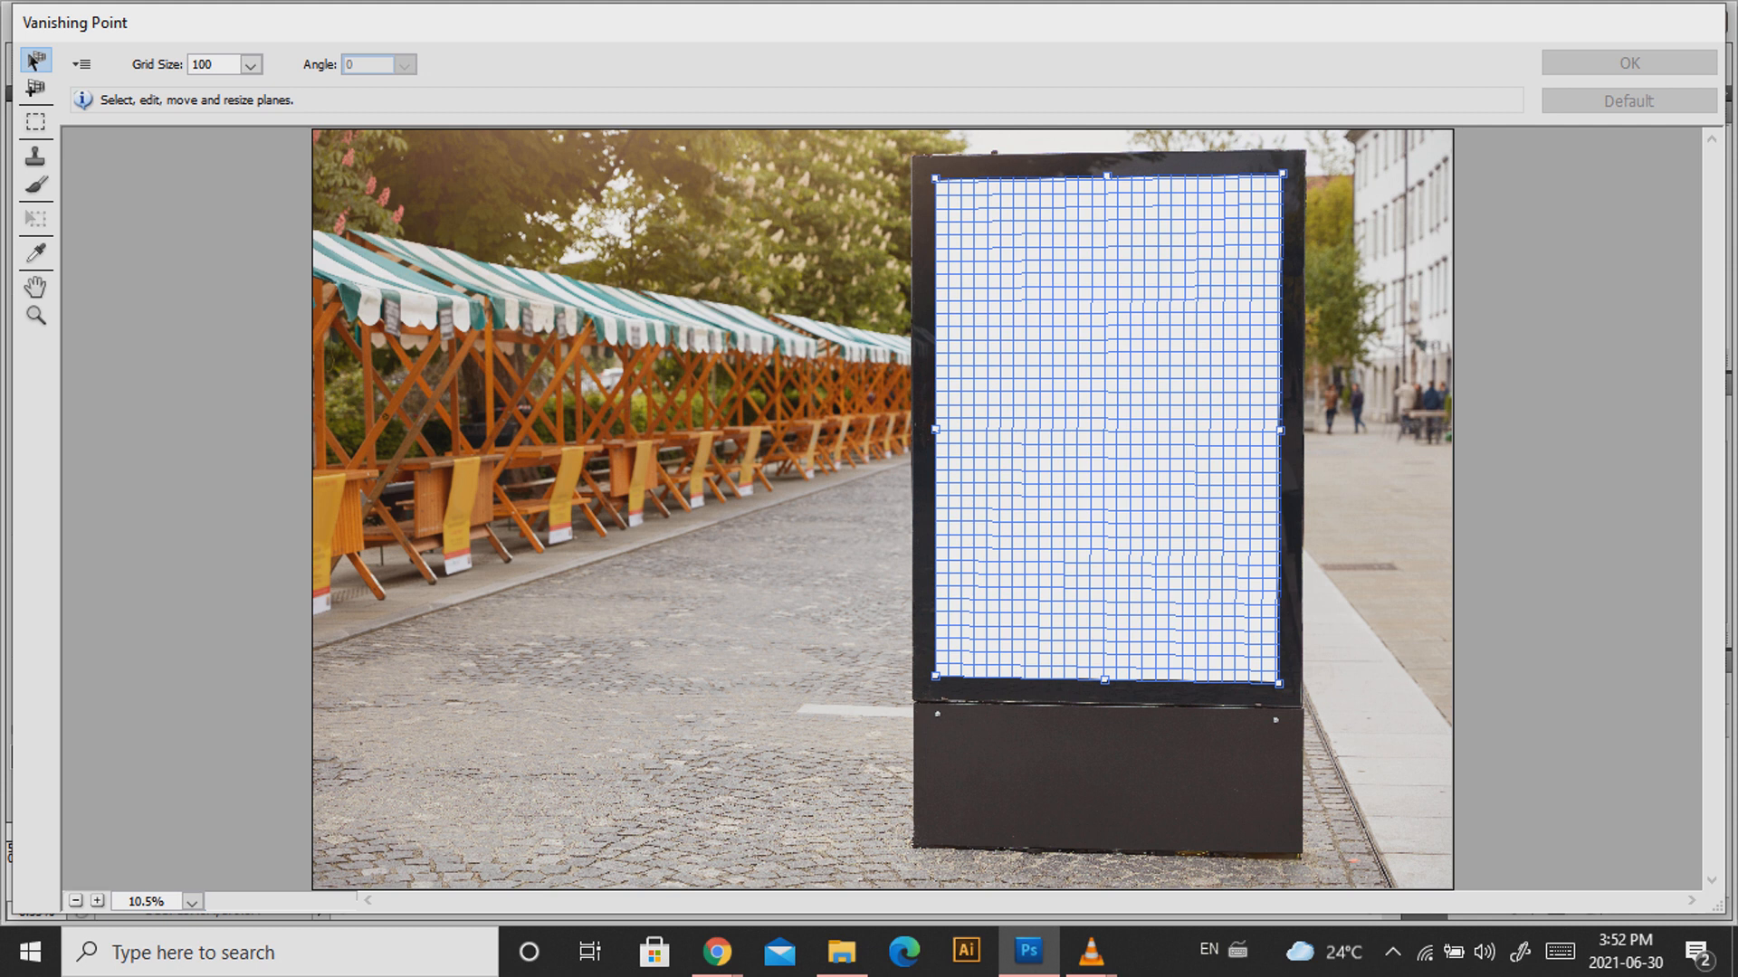
key(ctrl+v)
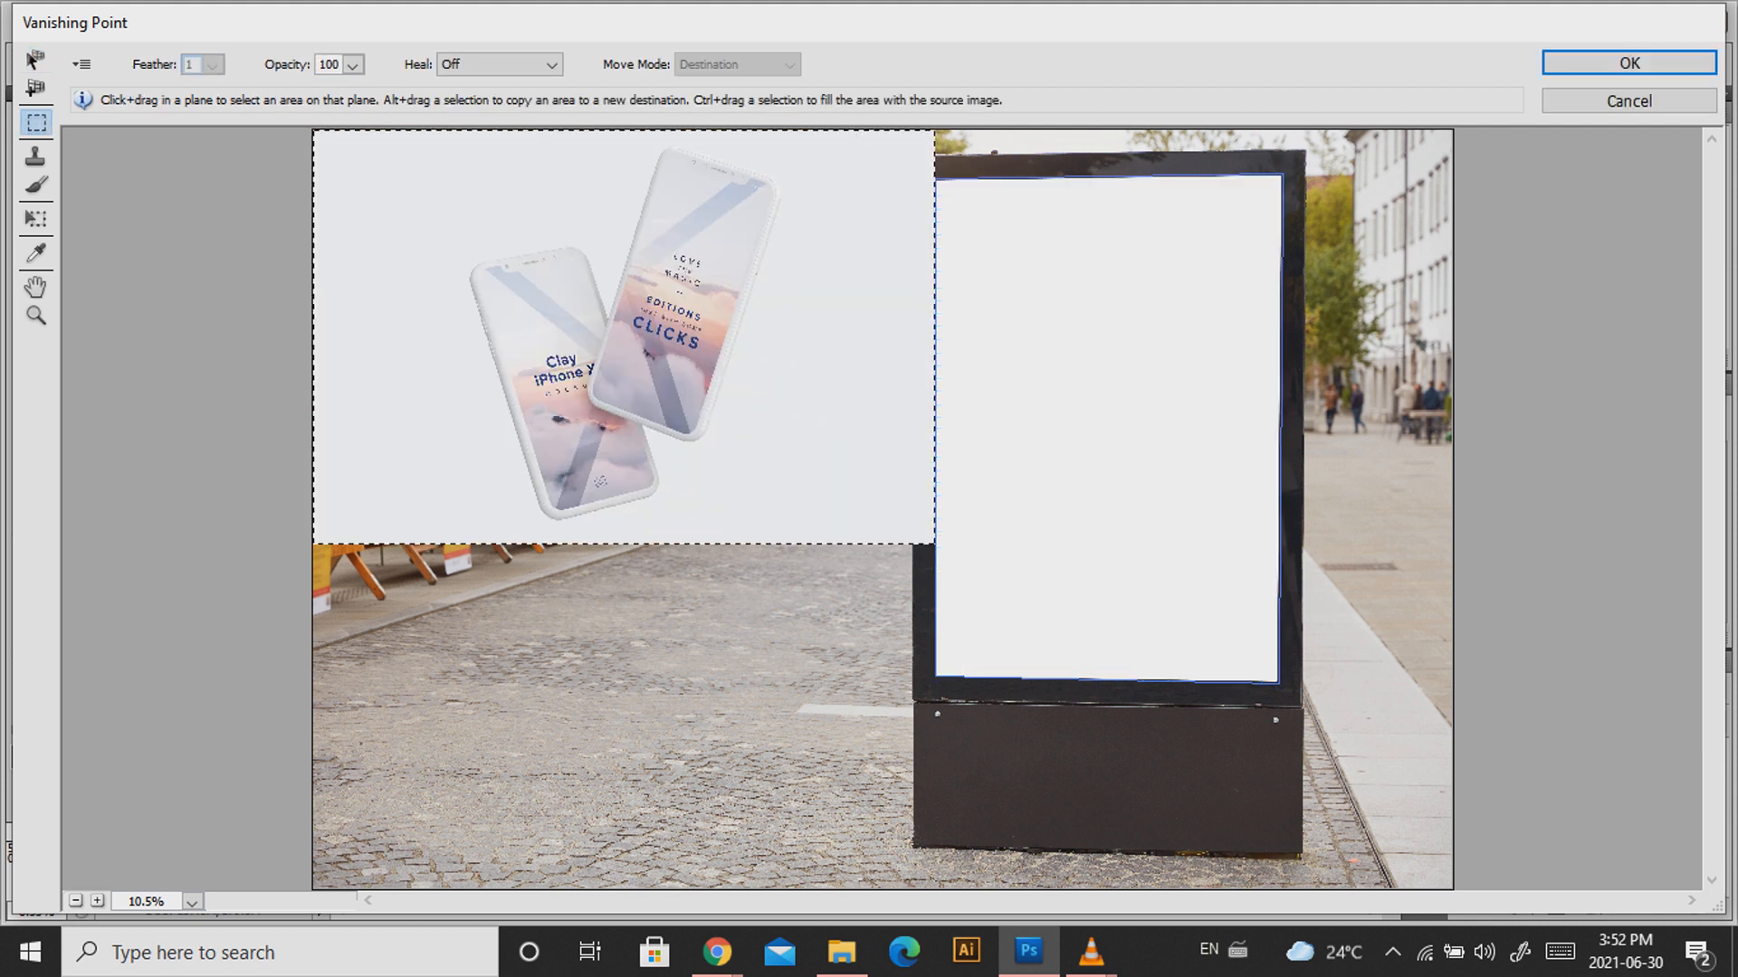
key(ctrl+d)
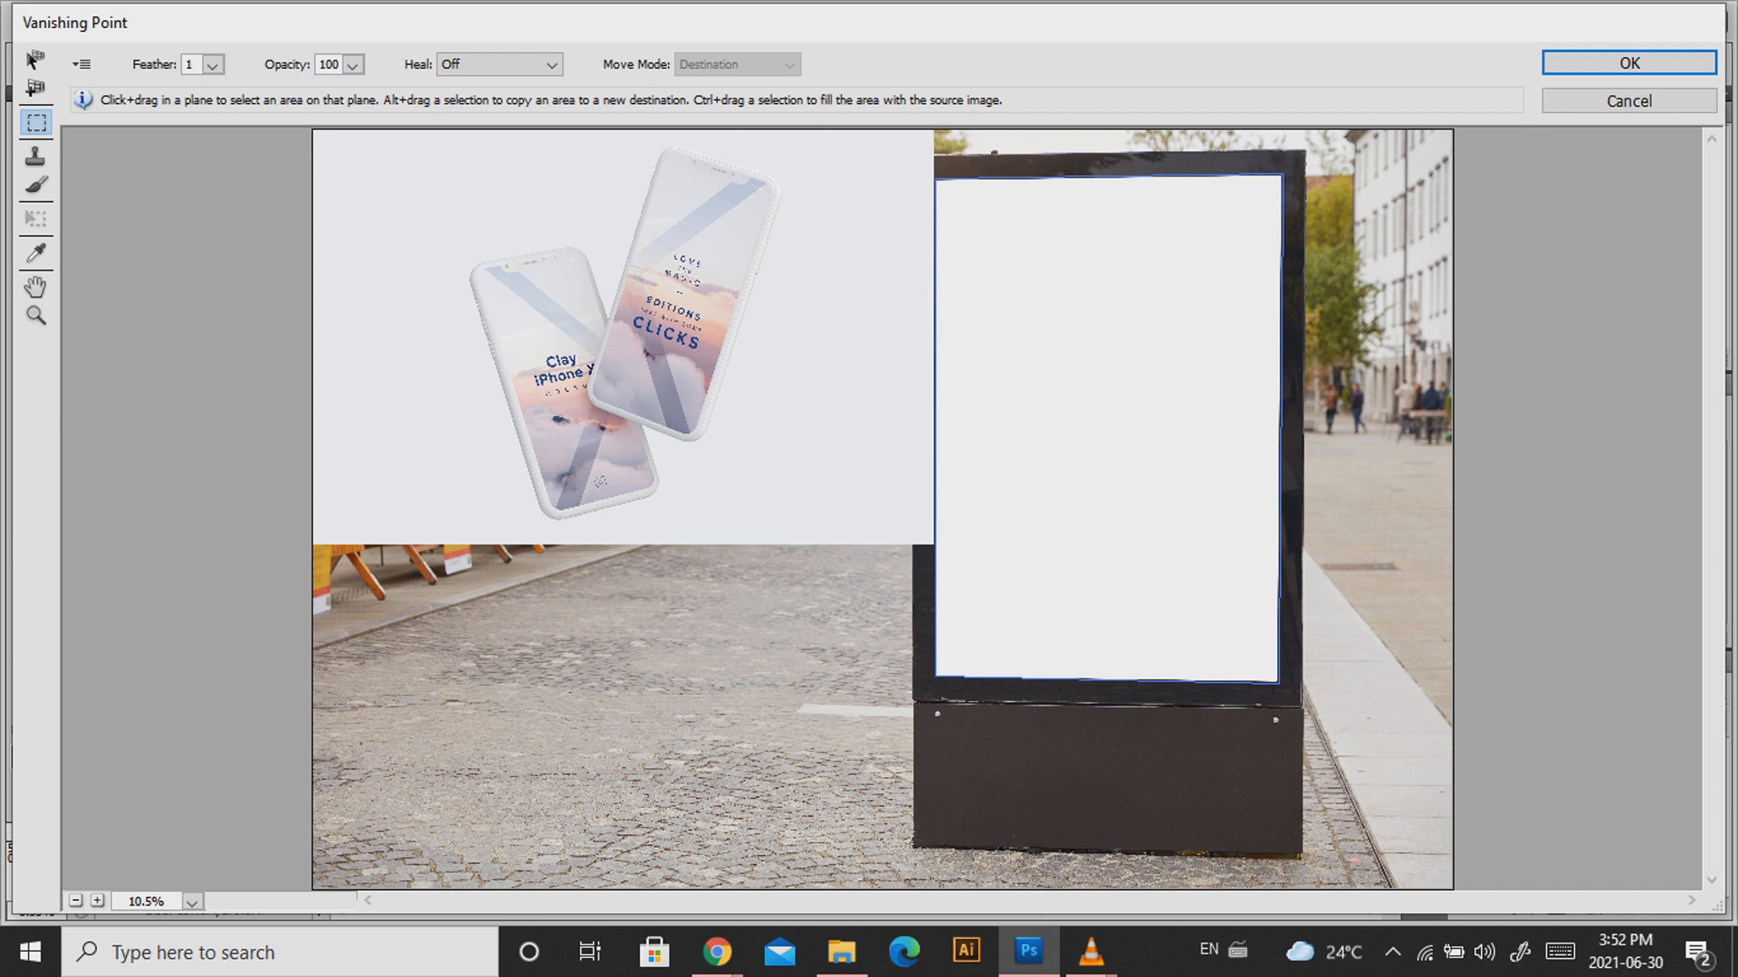
key(ctrl+alt+z)
drag(622, 336, 1125, 432)
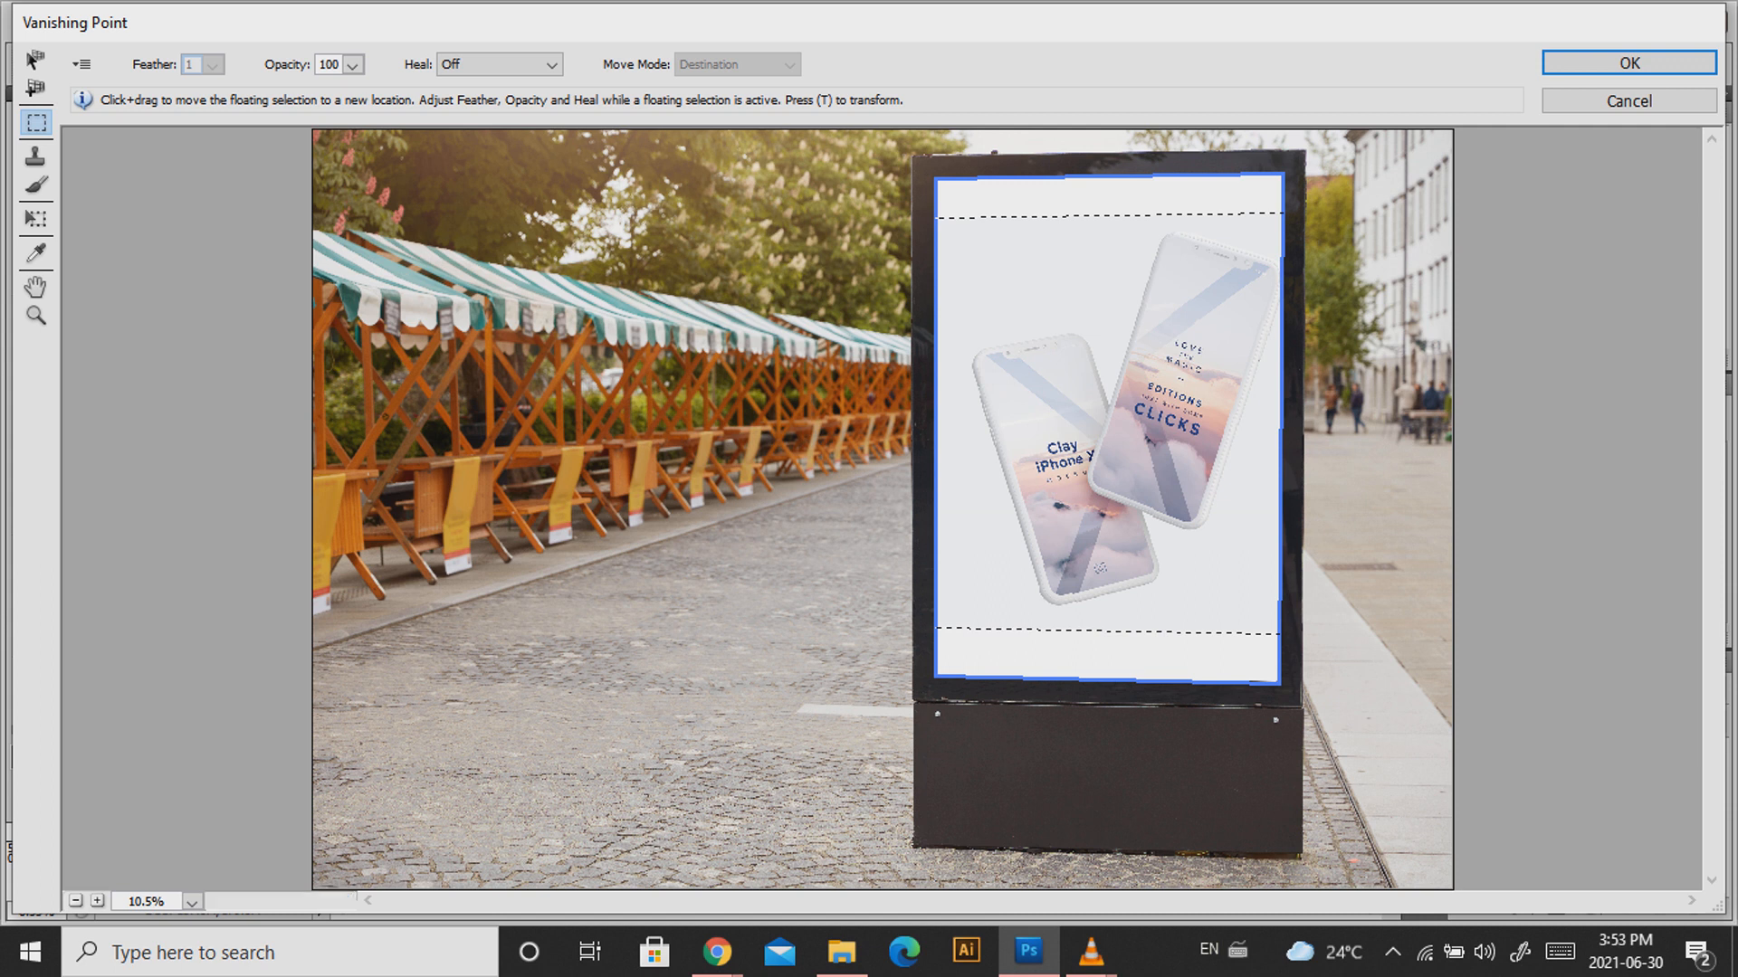
key(ctrl+d)
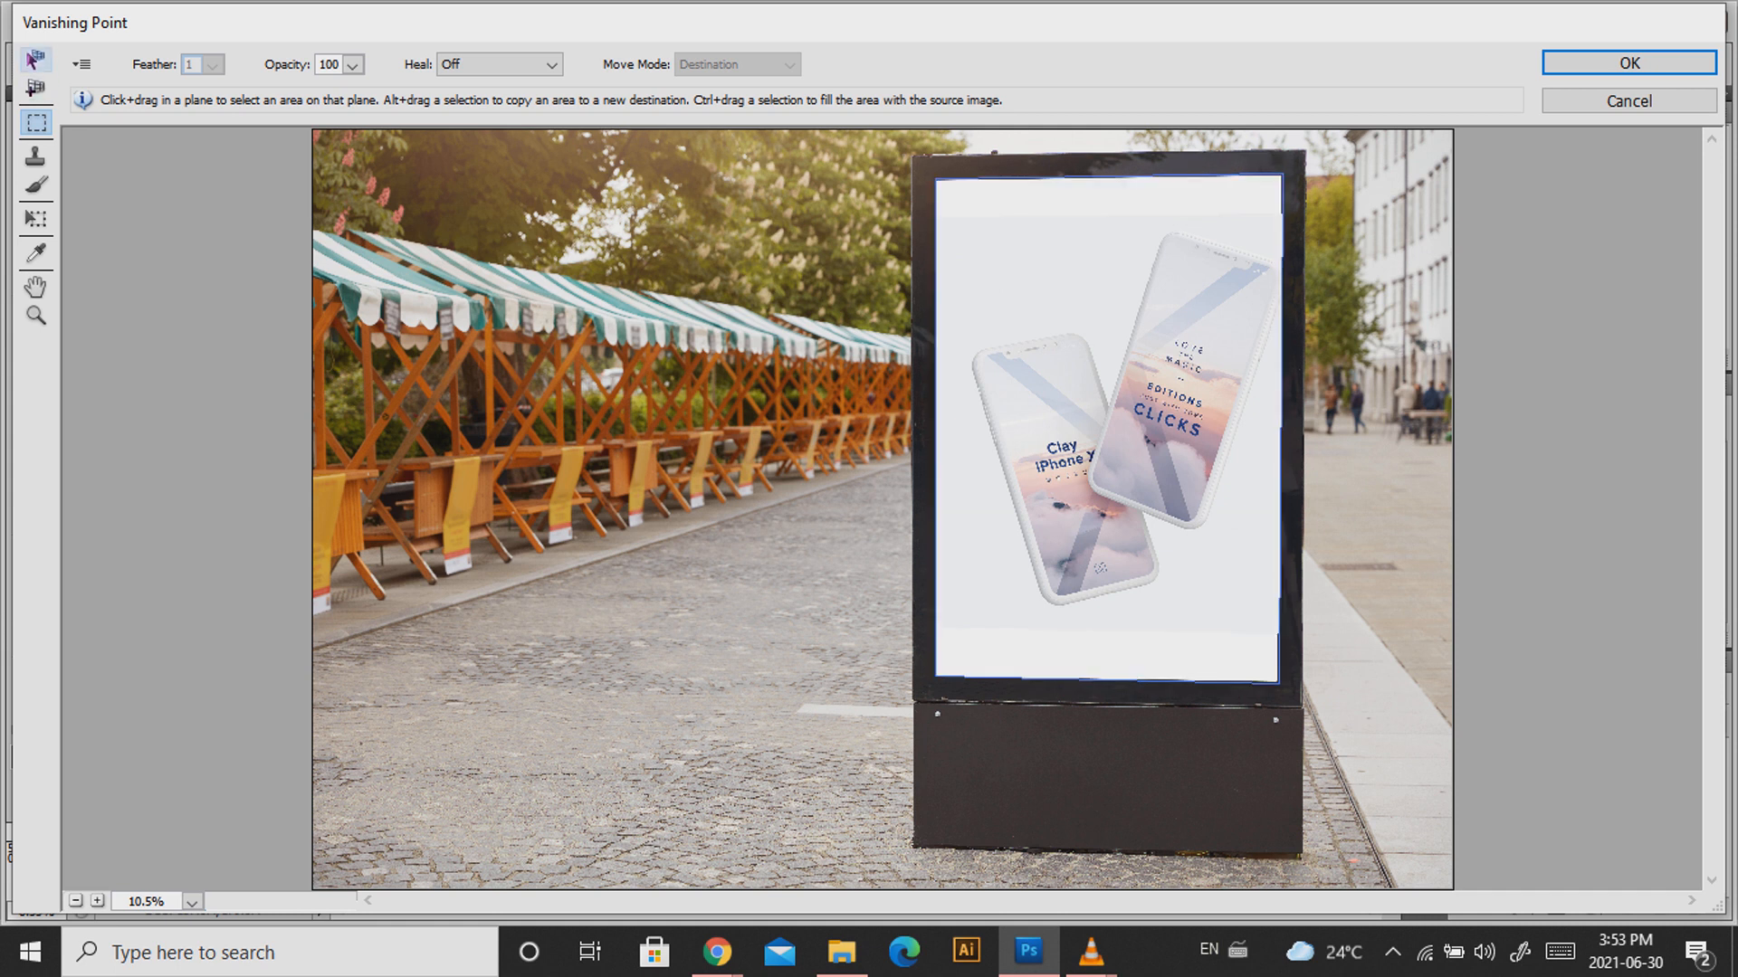
click(498, 64)
key(Return)
key(Return)
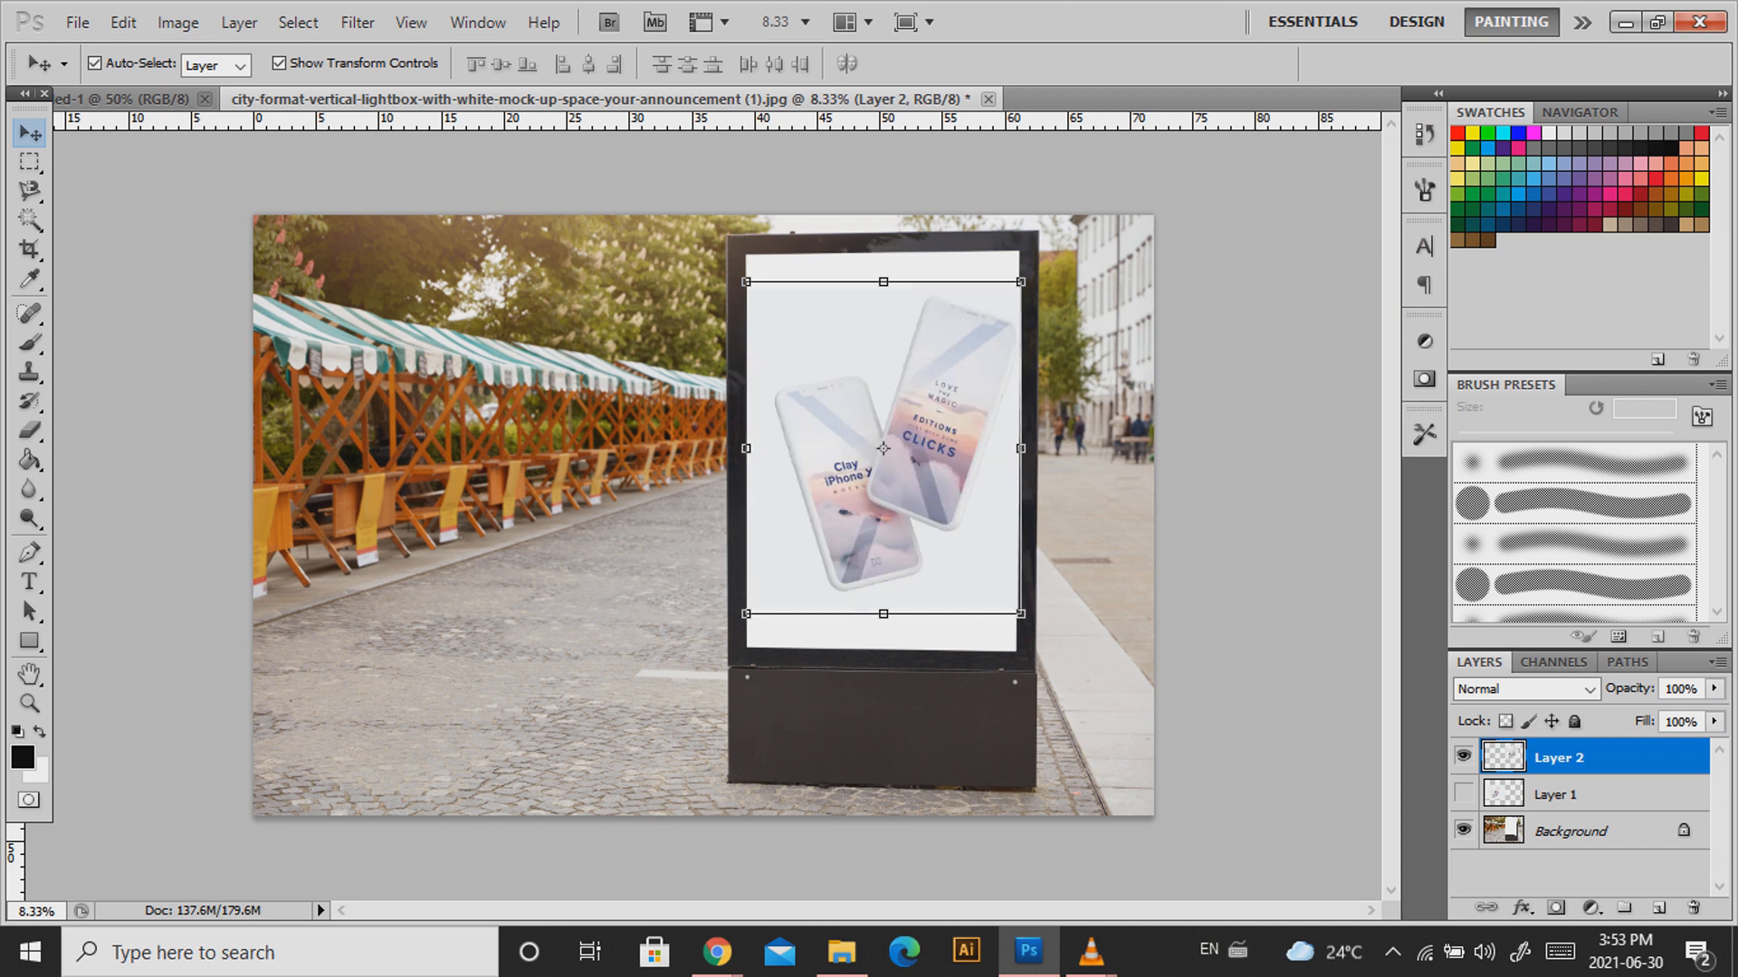
Start a new text layer on the pavement left of the lightbox.
click(1257, 435)
key(t)
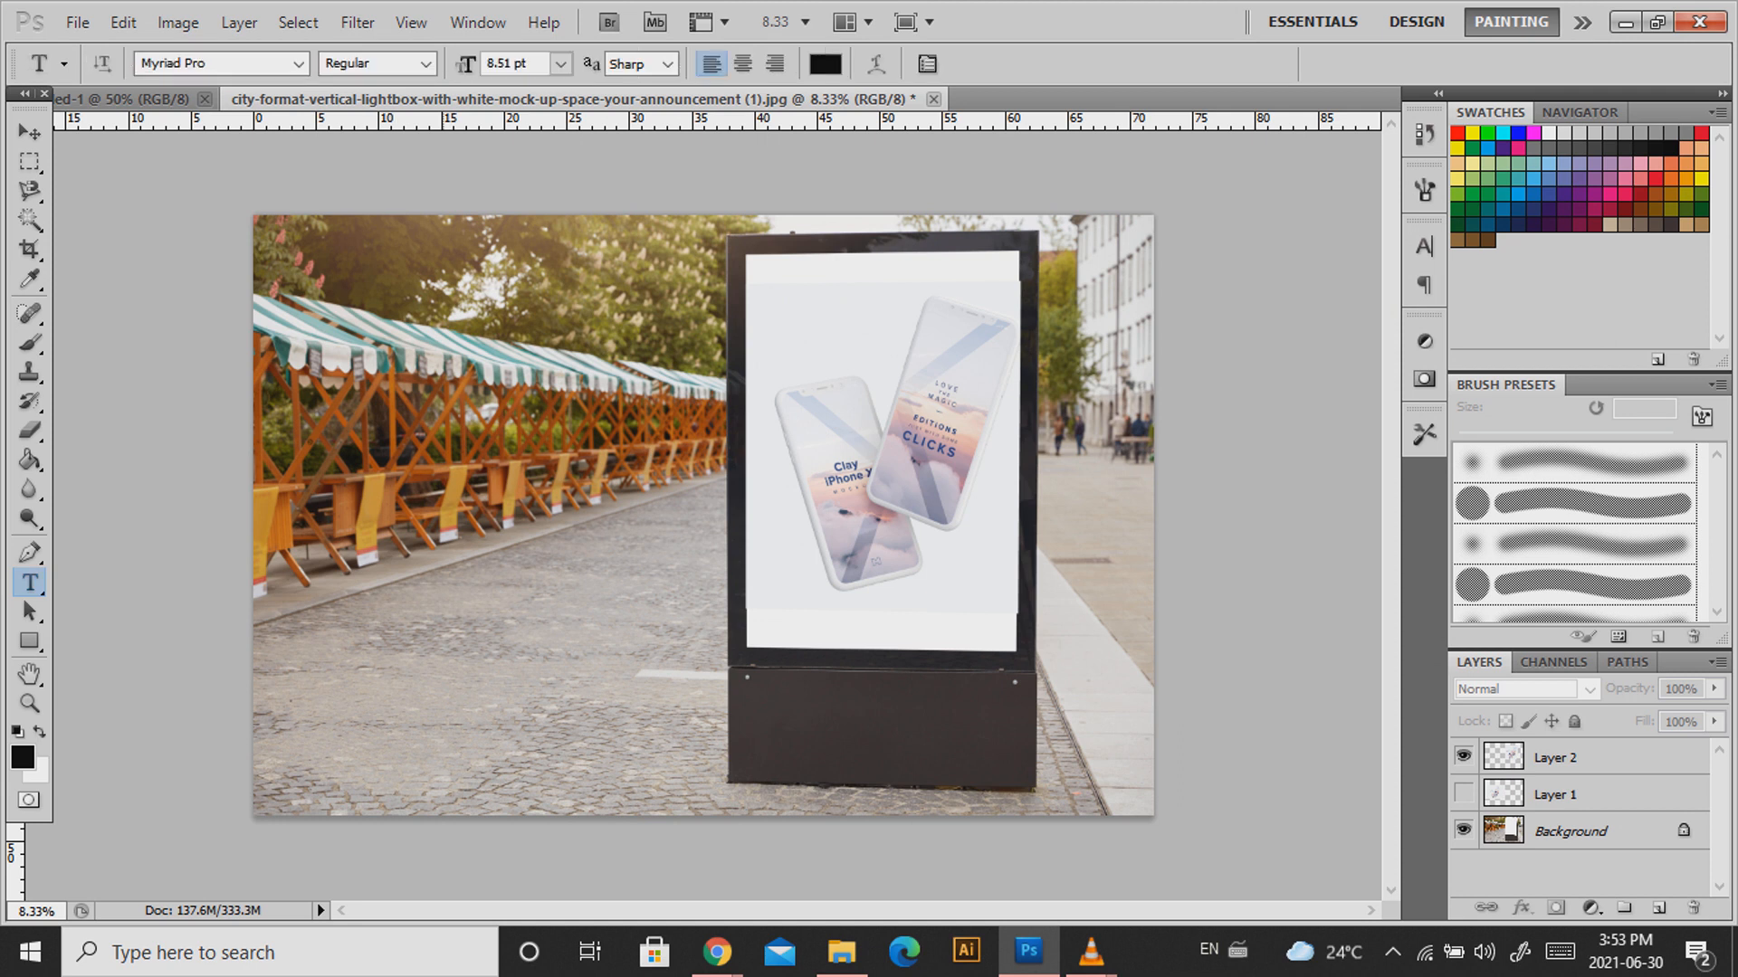
click(444, 603)
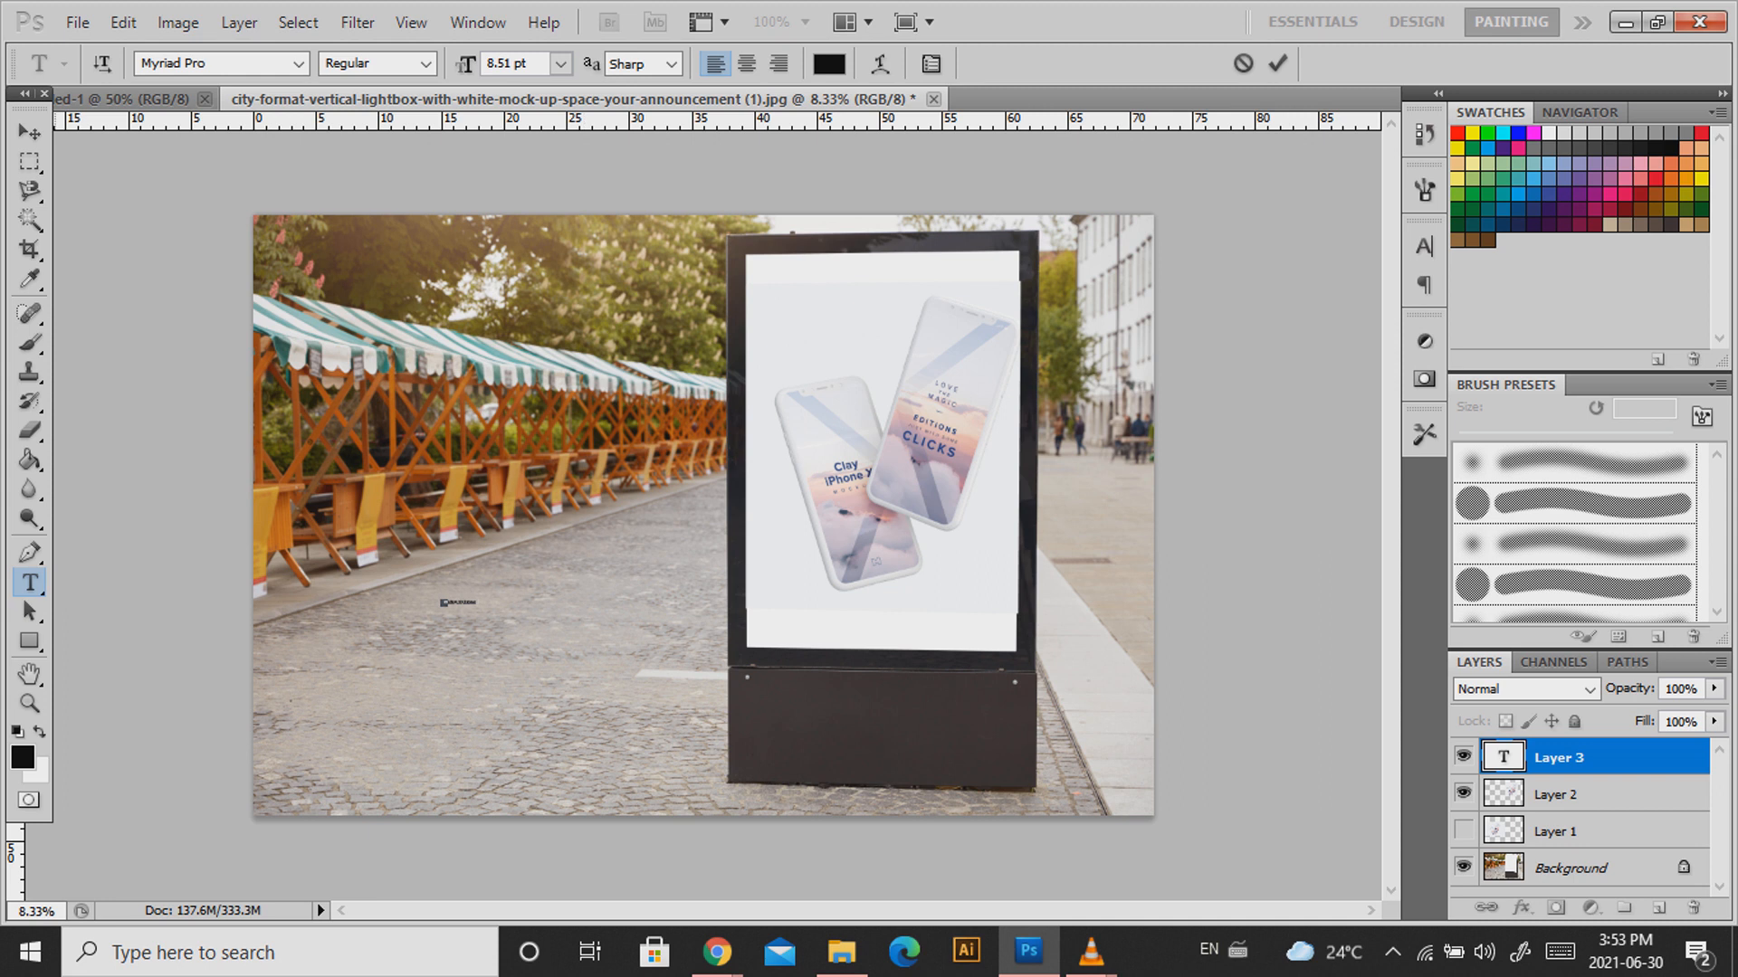
Commit the 'mockup city banner' caption and scale it up considerably.
click(30, 133)
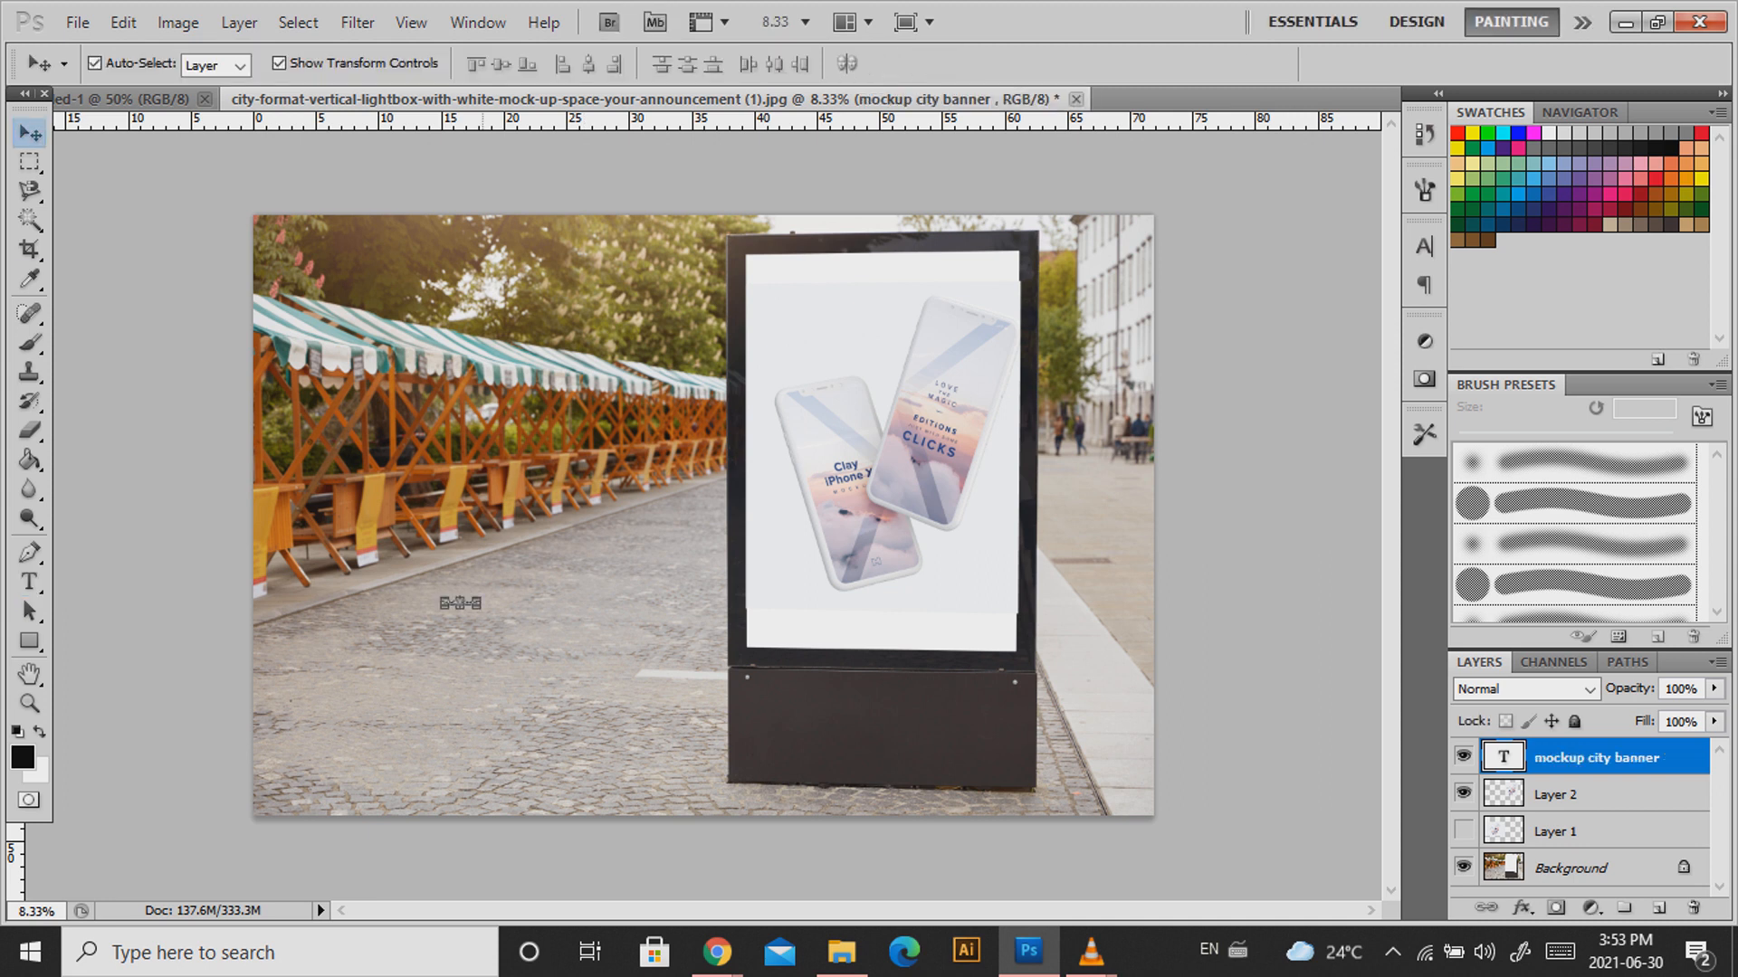
key(ctrl+t)
drag(476, 599, 769, 563)
key(Return)
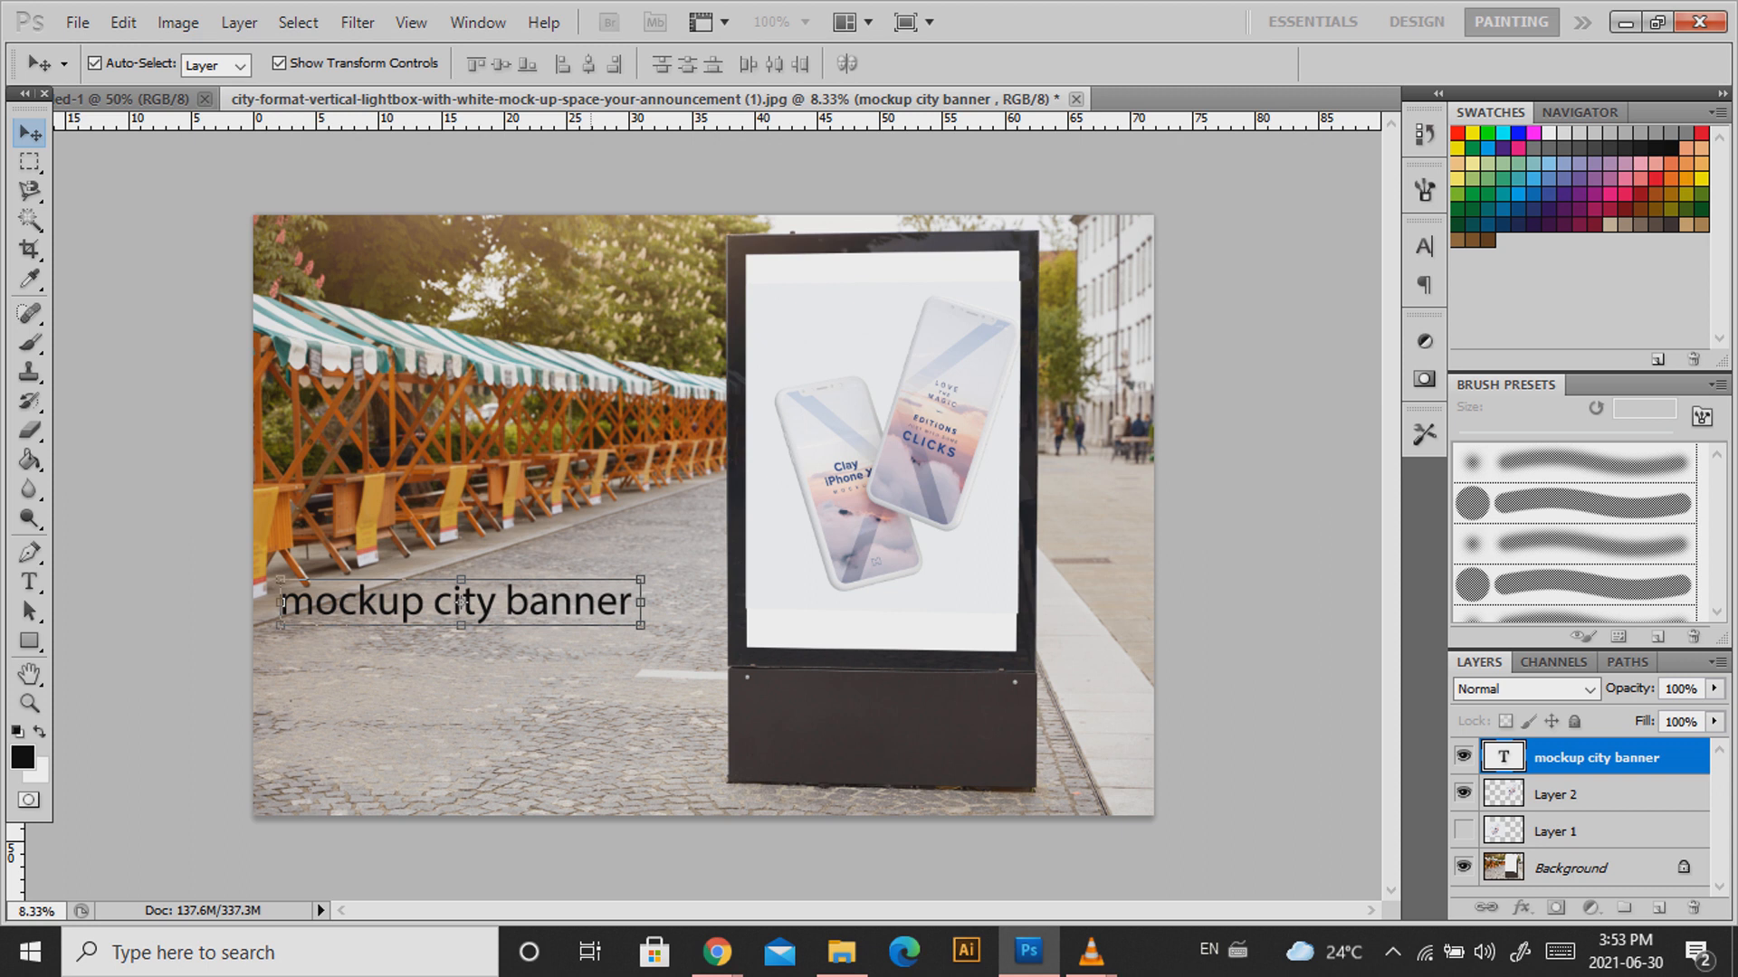
Move the caption onto the poster below the phones, shrink it slightly, and duplicate it below.
drag(457, 602, 884, 593)
drag(1058, 575, 999, 579)
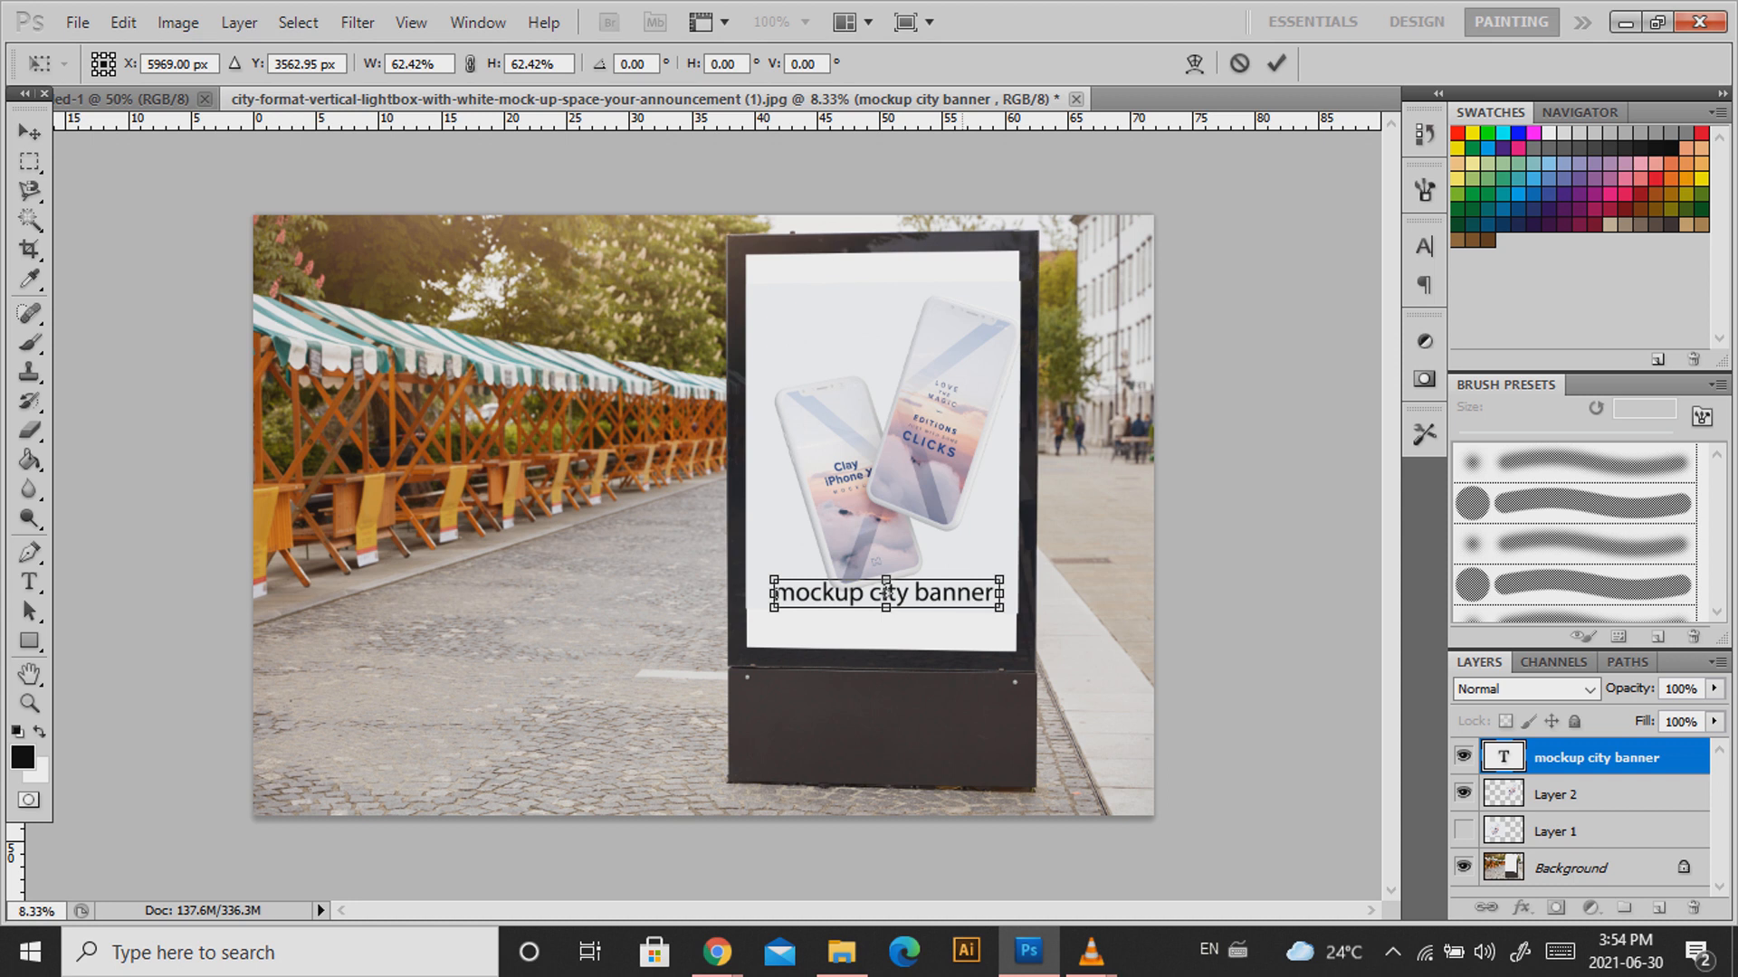
key(Return)
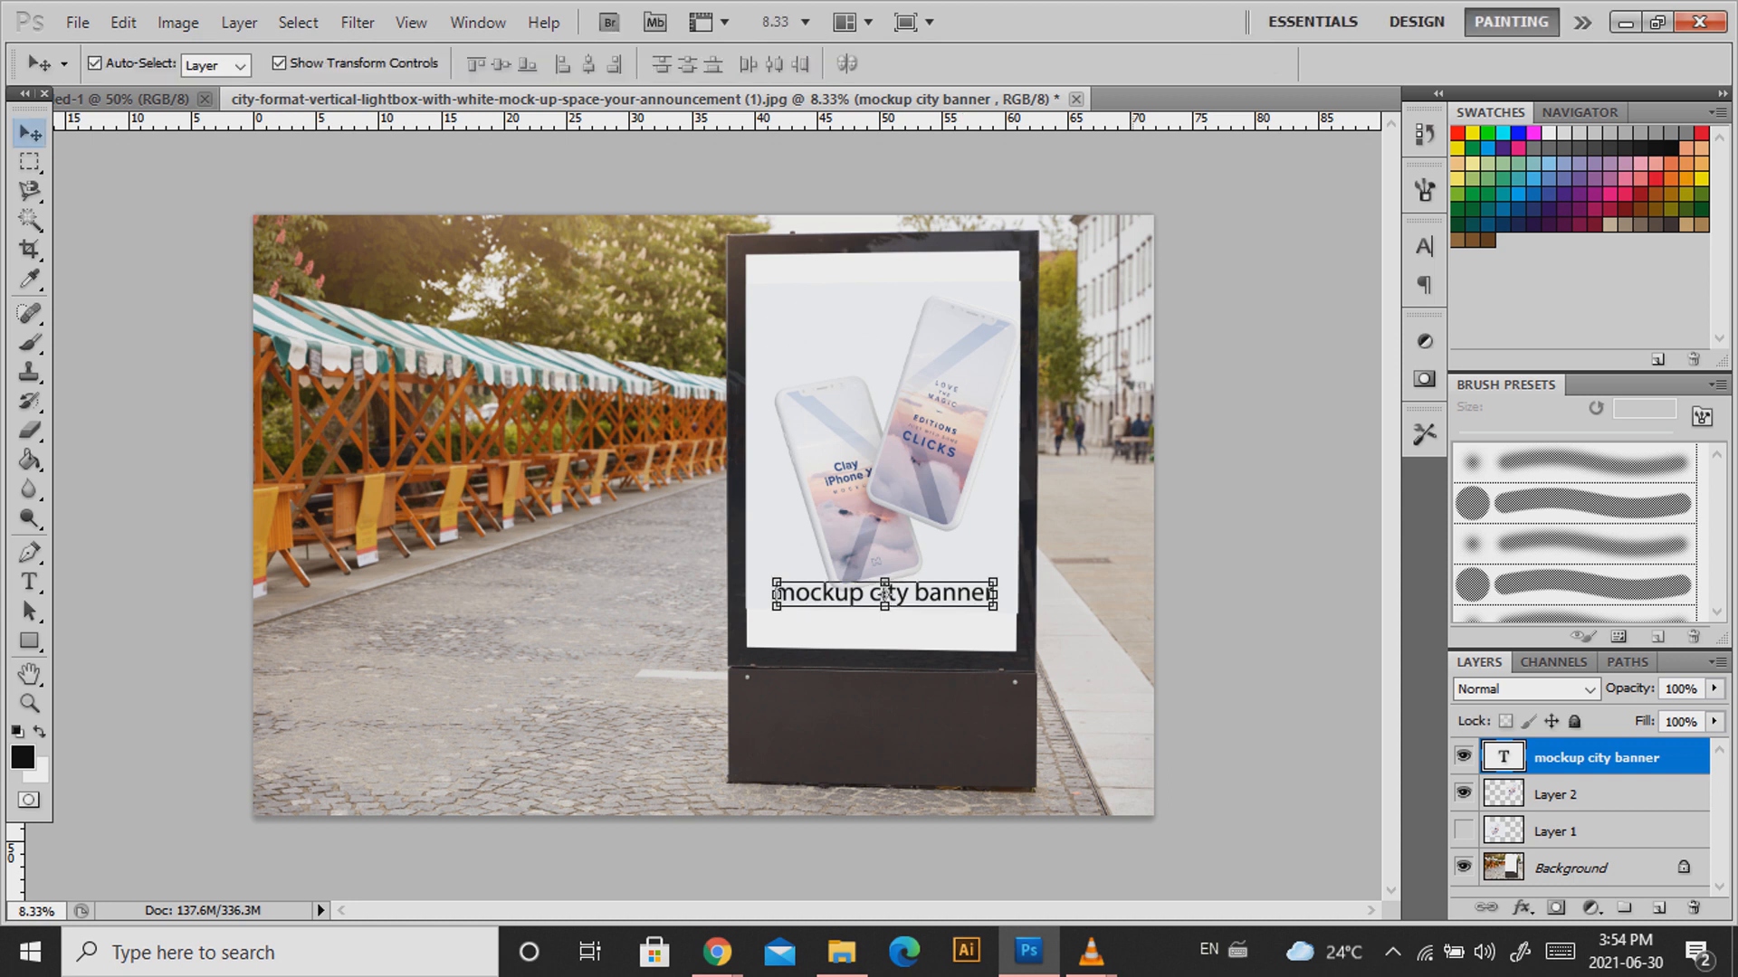
alt+drag(884, 594, 882, 627)
Retype the duplicated caption line as a name in capitals.
key(t)
double_click(887, 625)
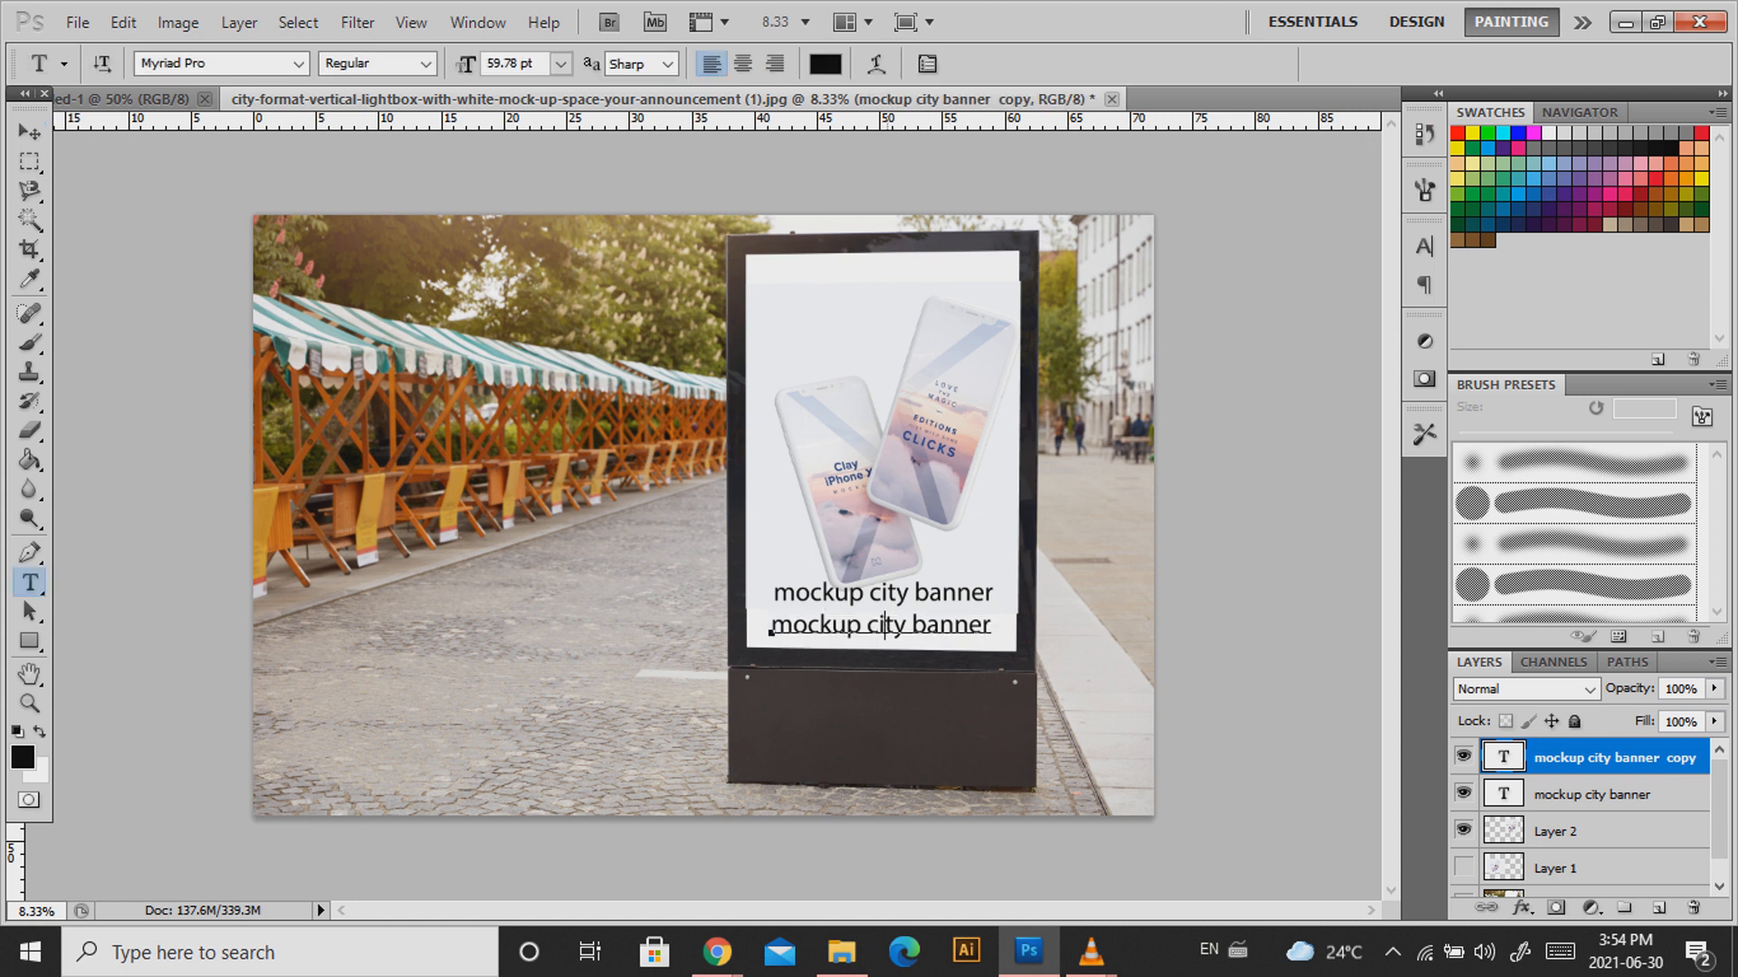
key(ctrl+a)
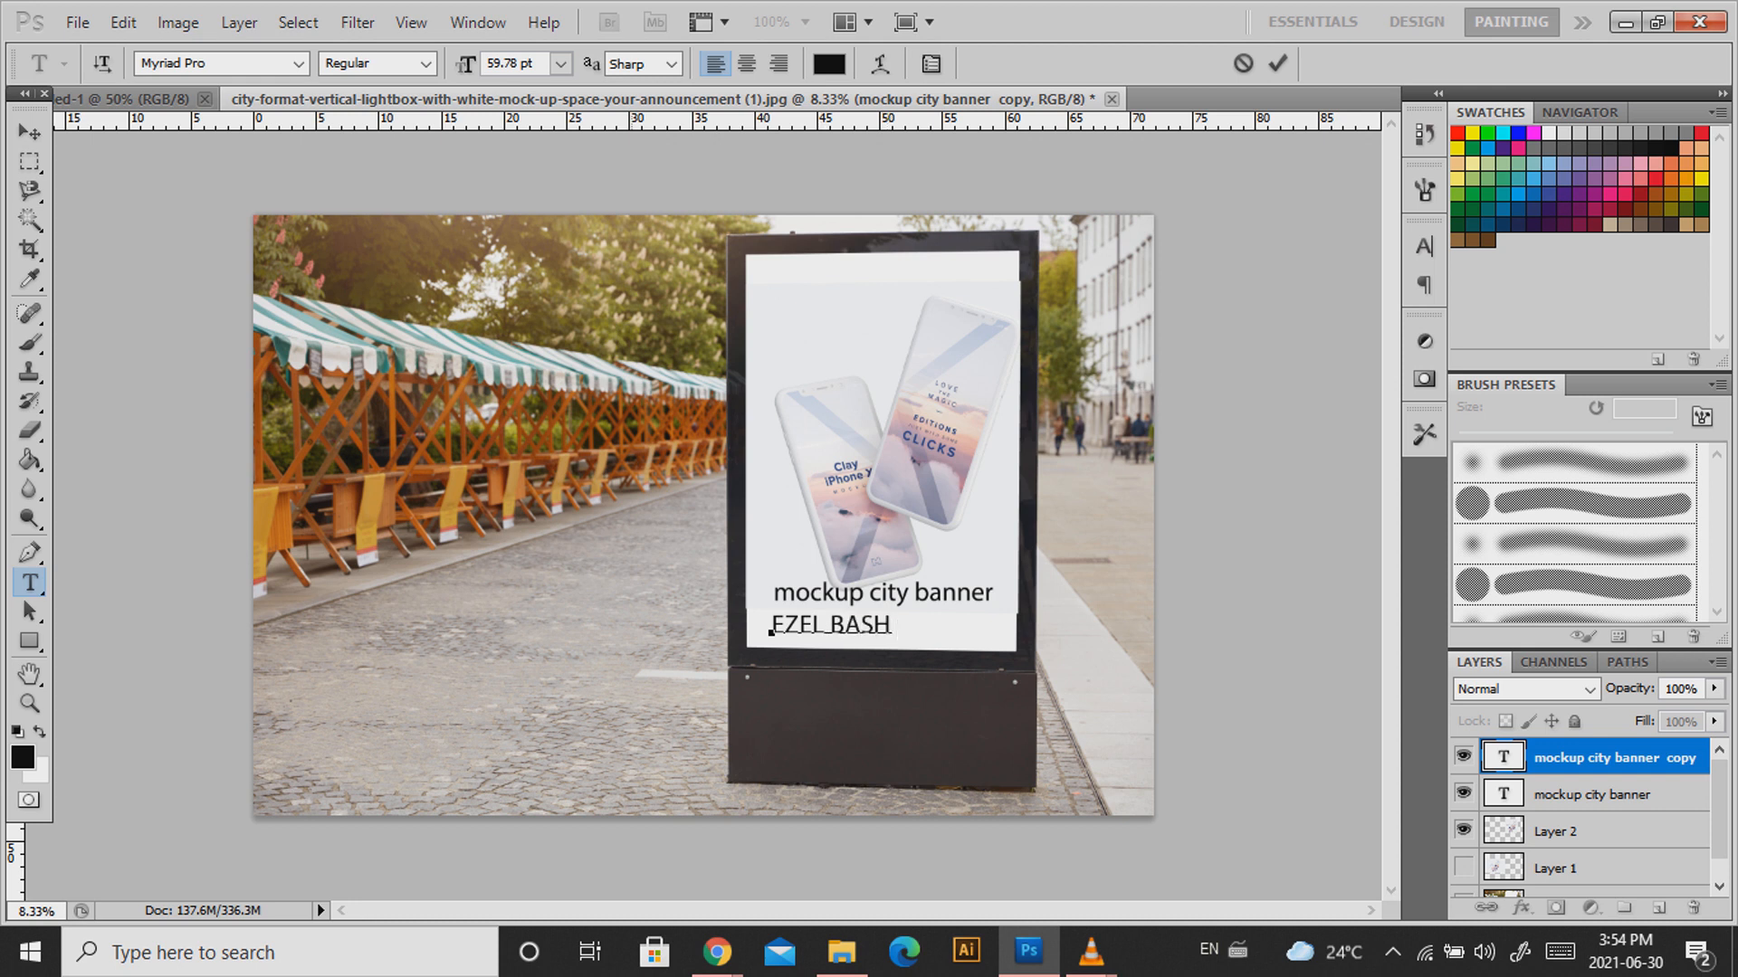
click(30, 132)
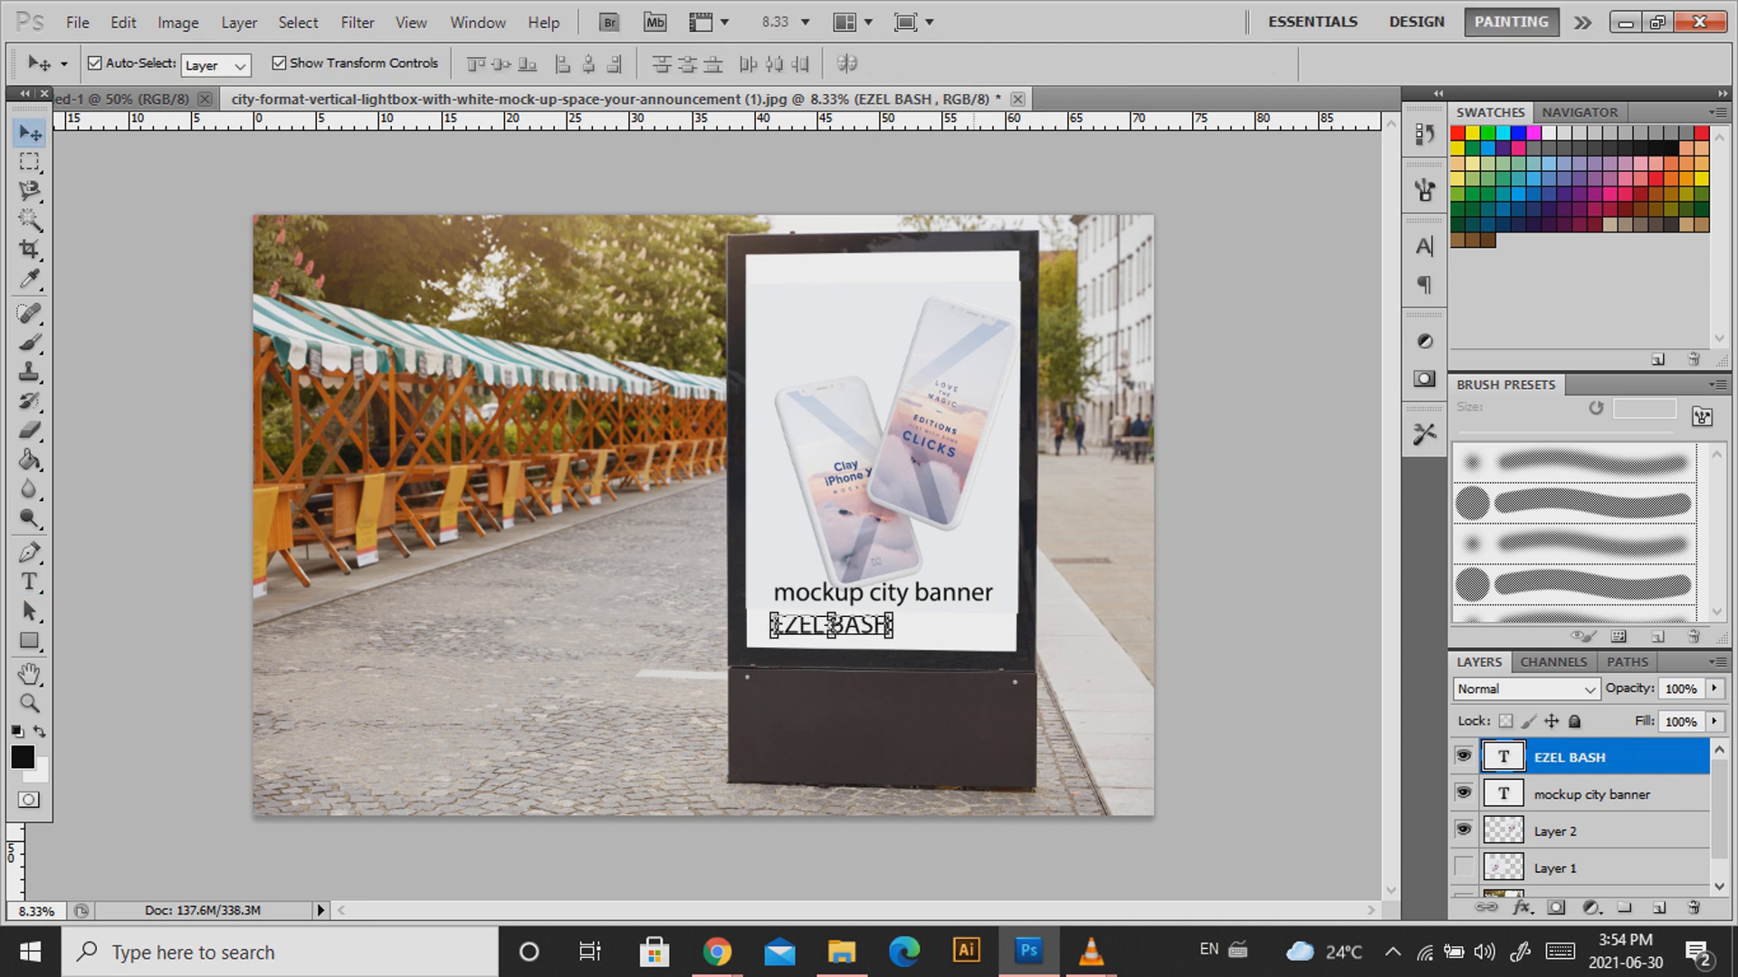
Centre both caption lines horizontally and nudge the phone image slightly higher.
shift+click(883, 594)
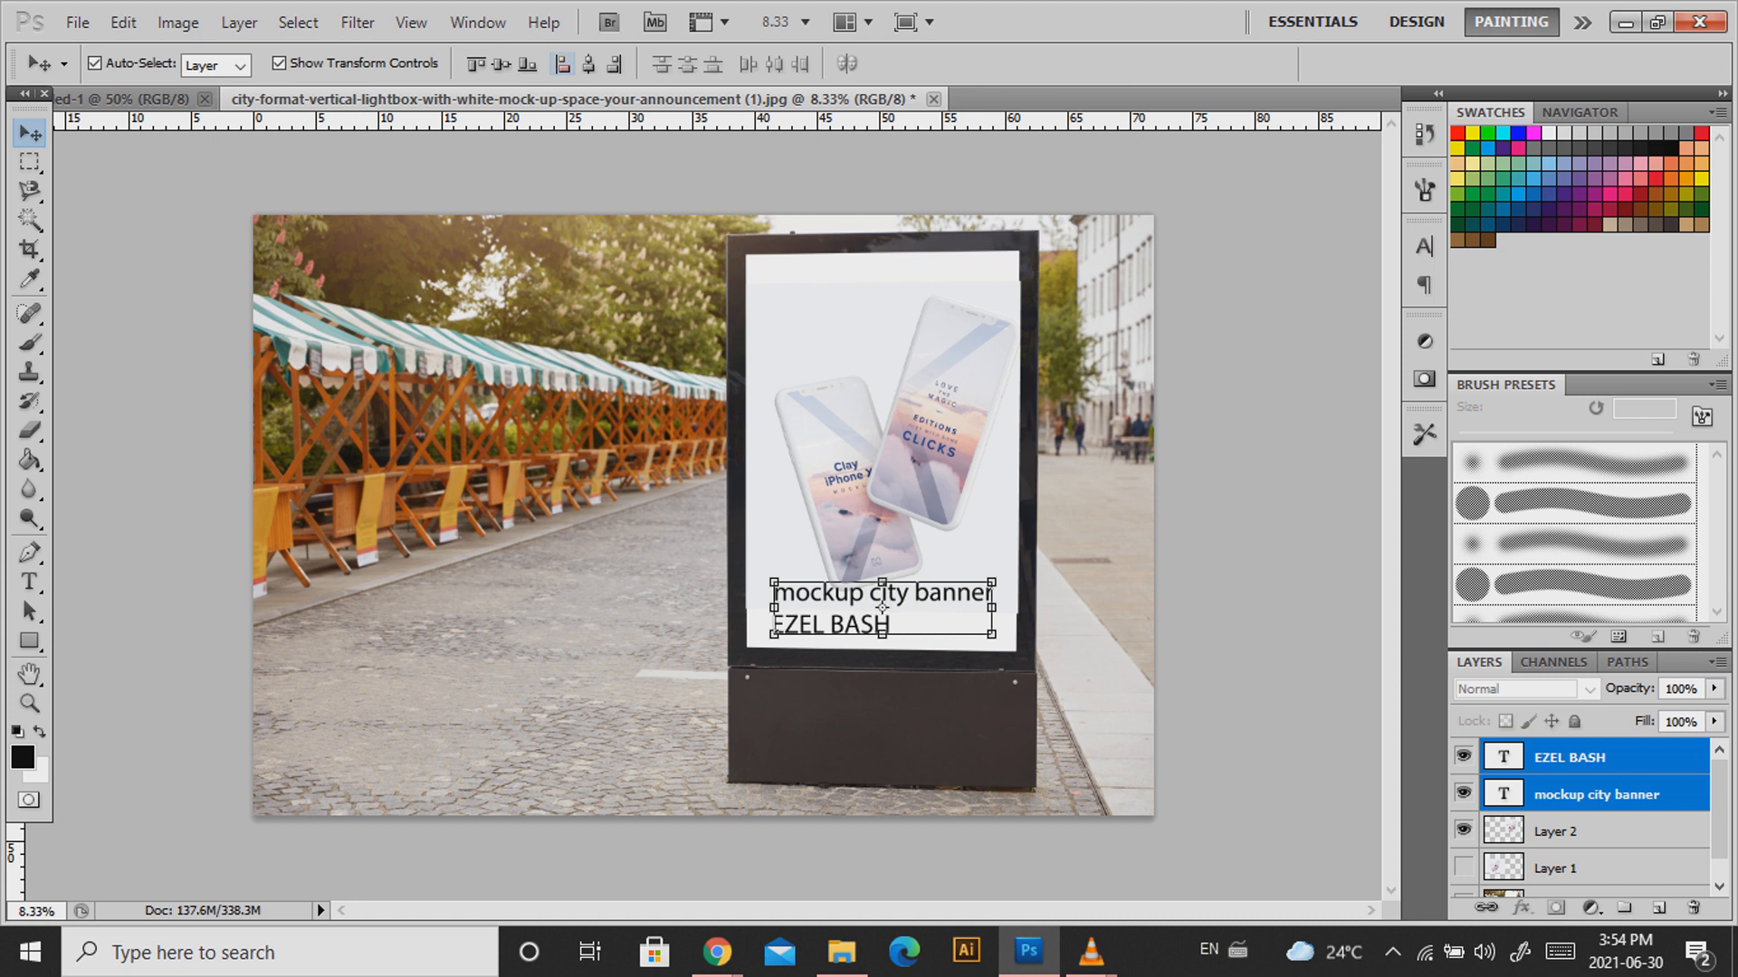
click(588, 63)
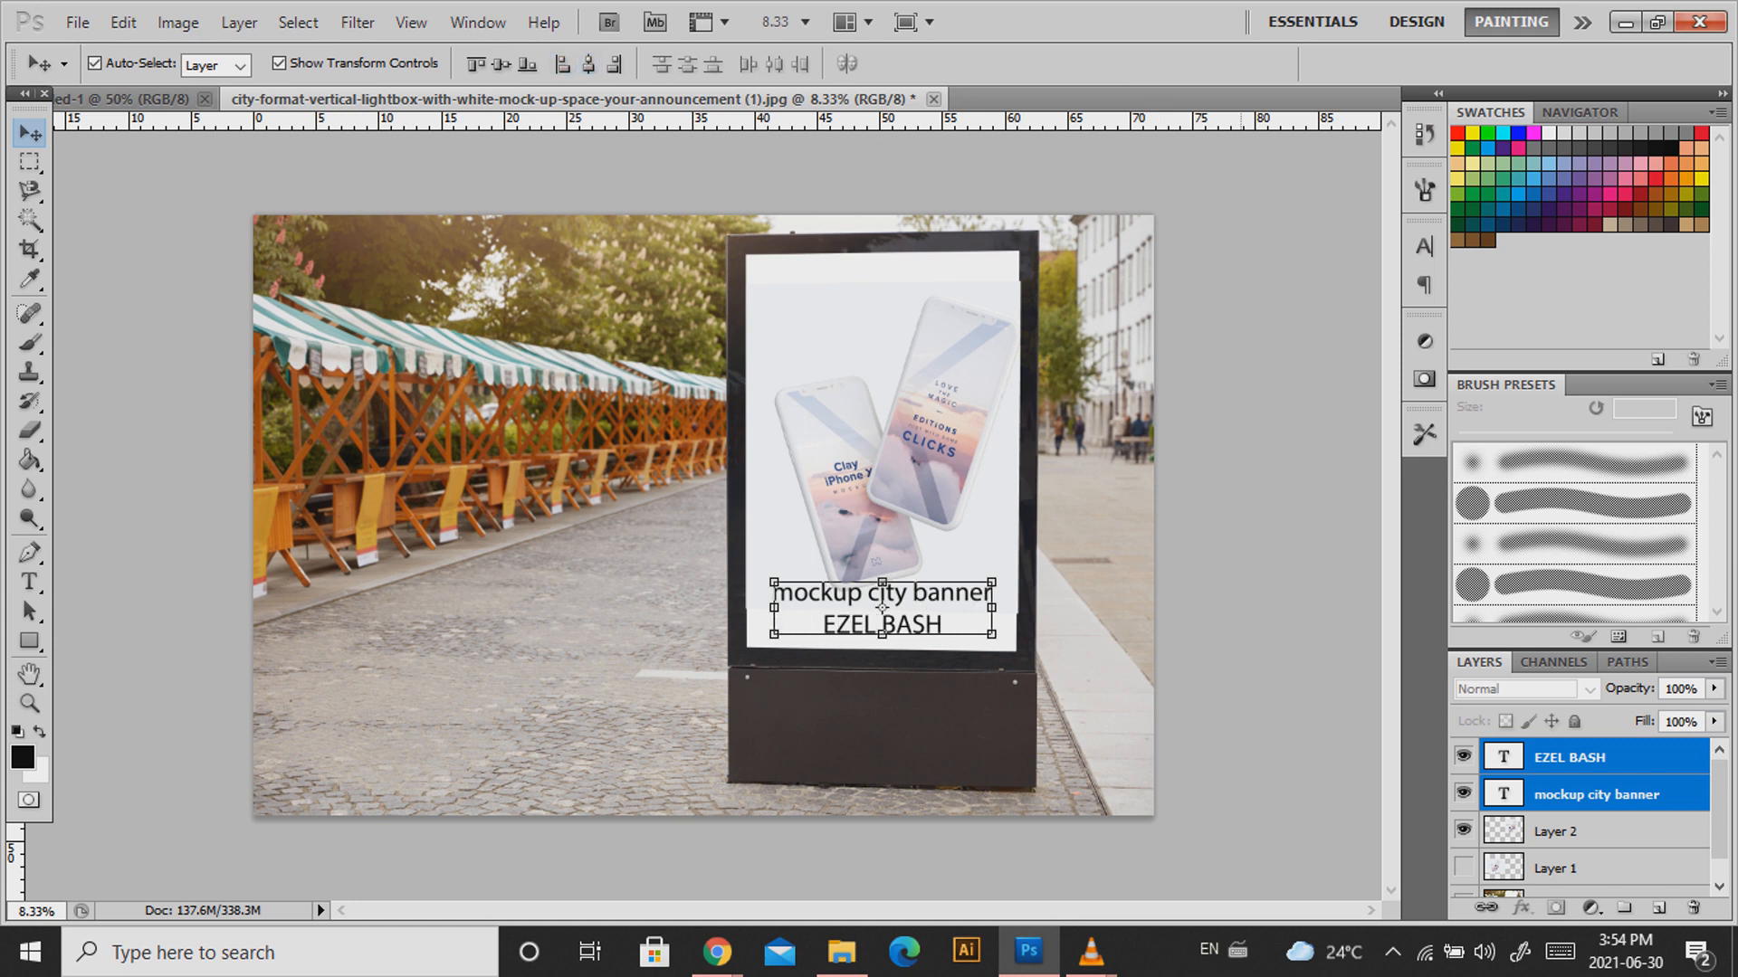
click(1240, 172)
drag(939, 452, 938, 439)
click(1098, 398)
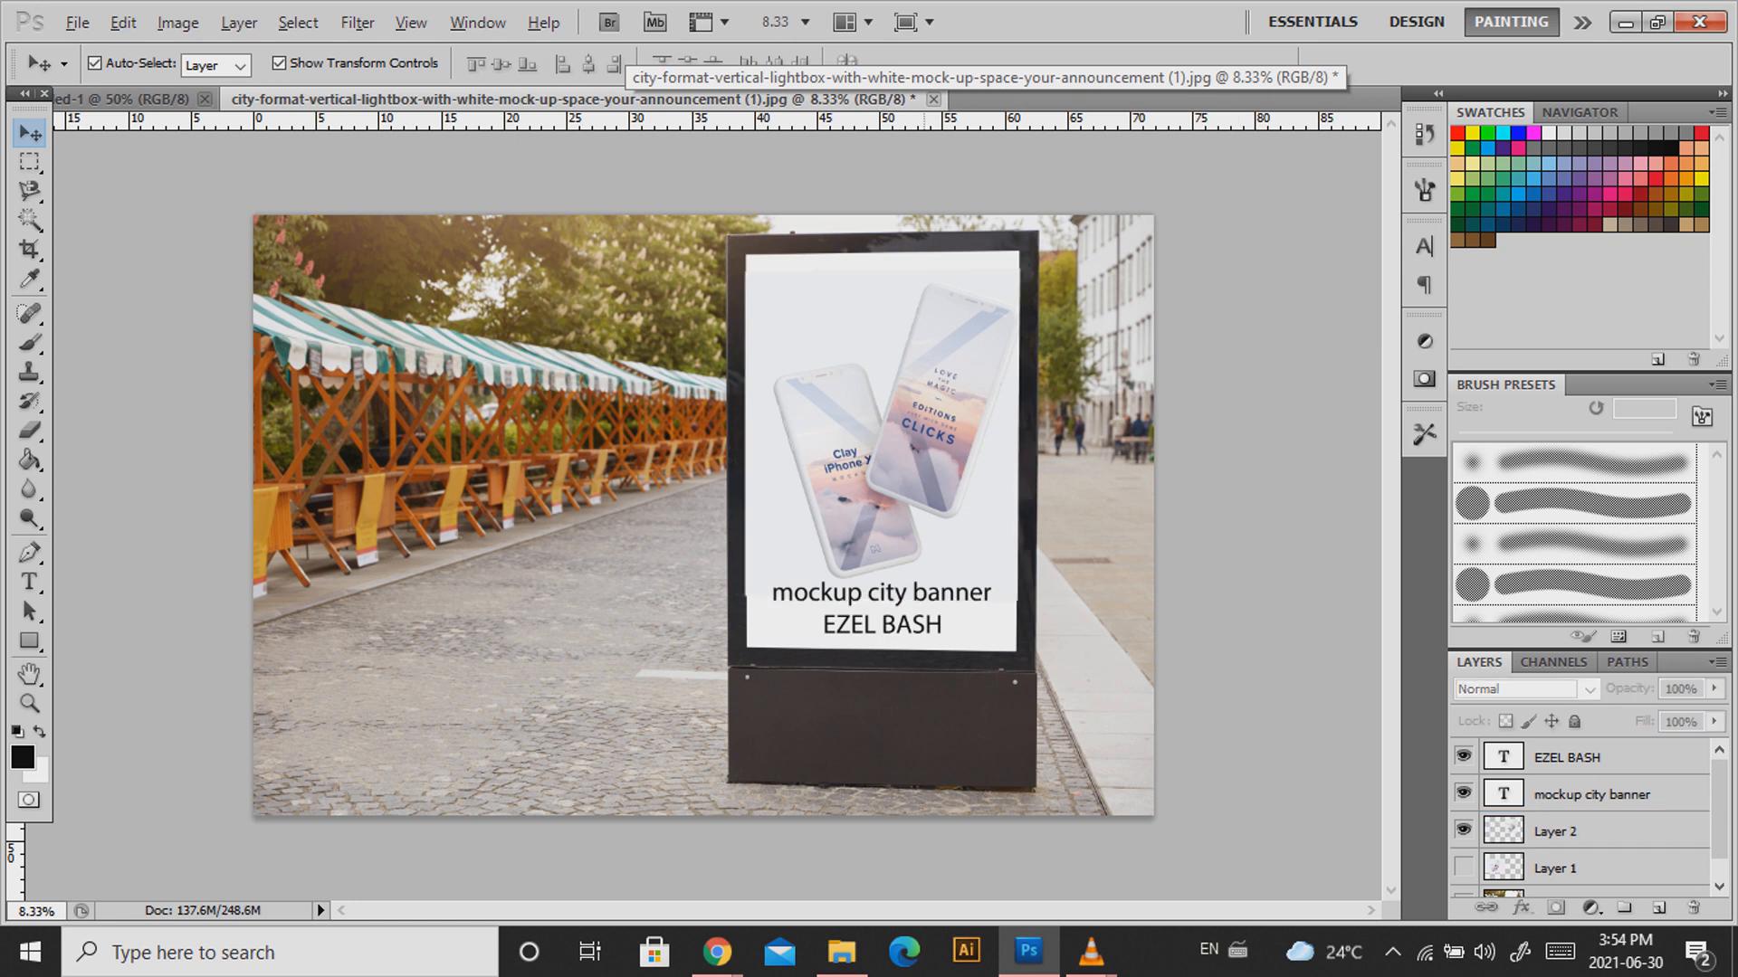
scroll(851, 501, up, 5)
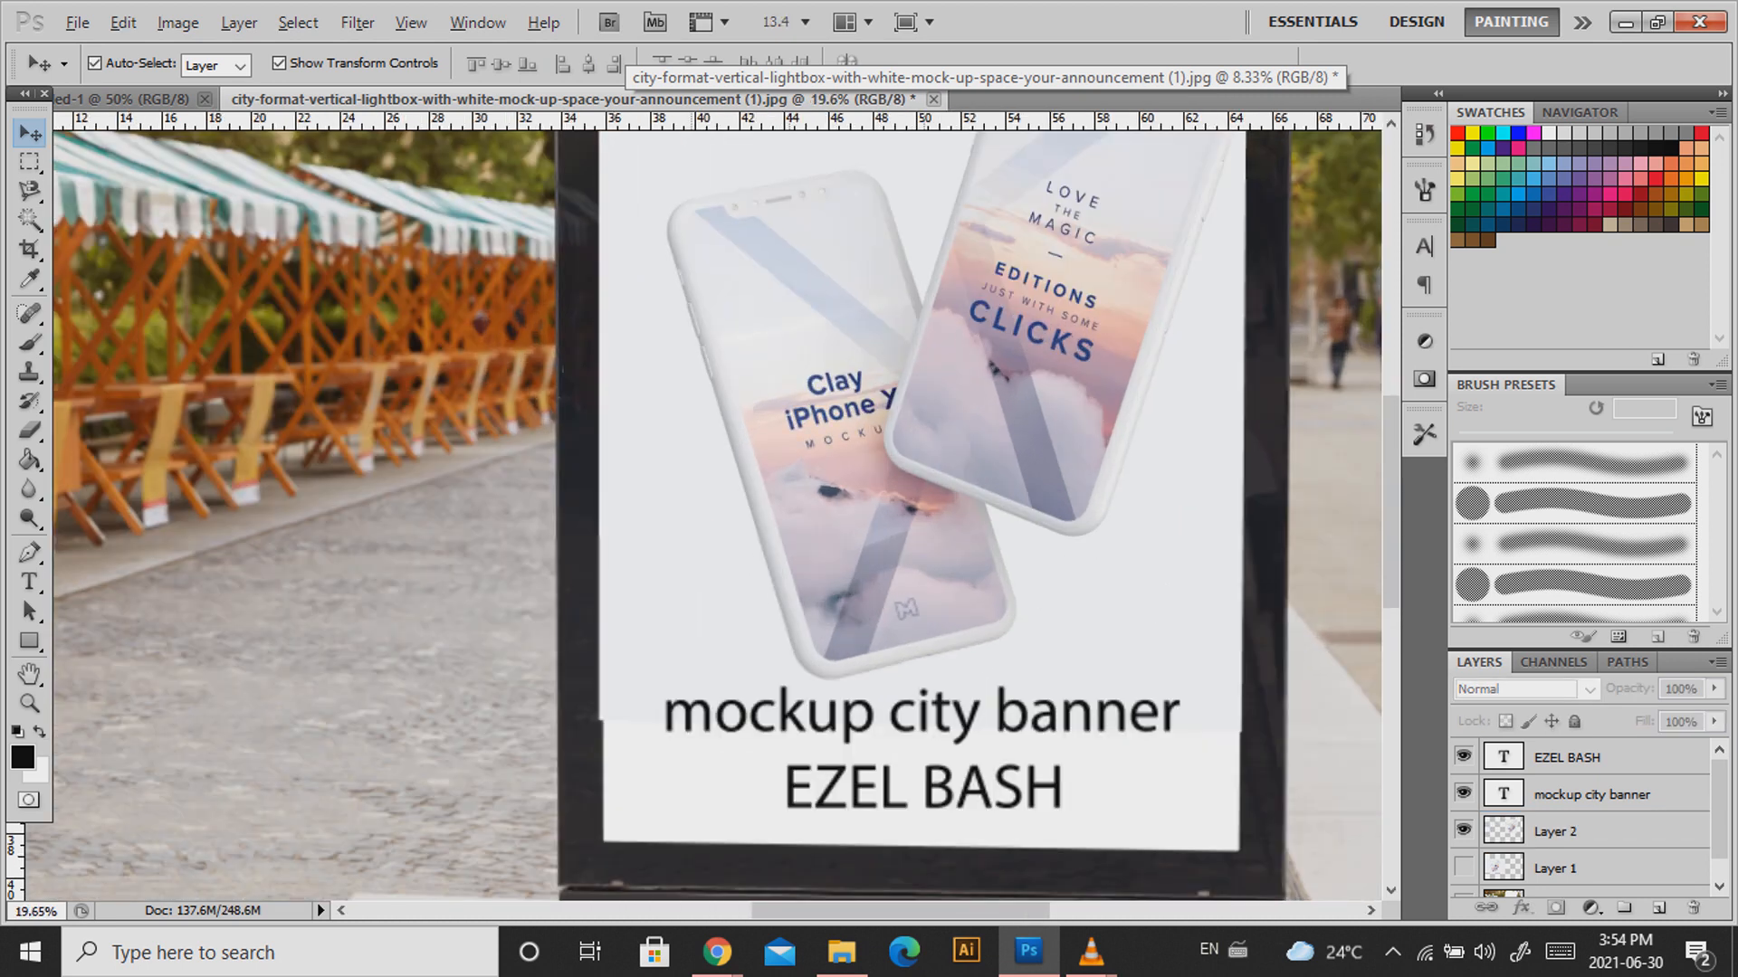
scroll(704, 516, right, 5)
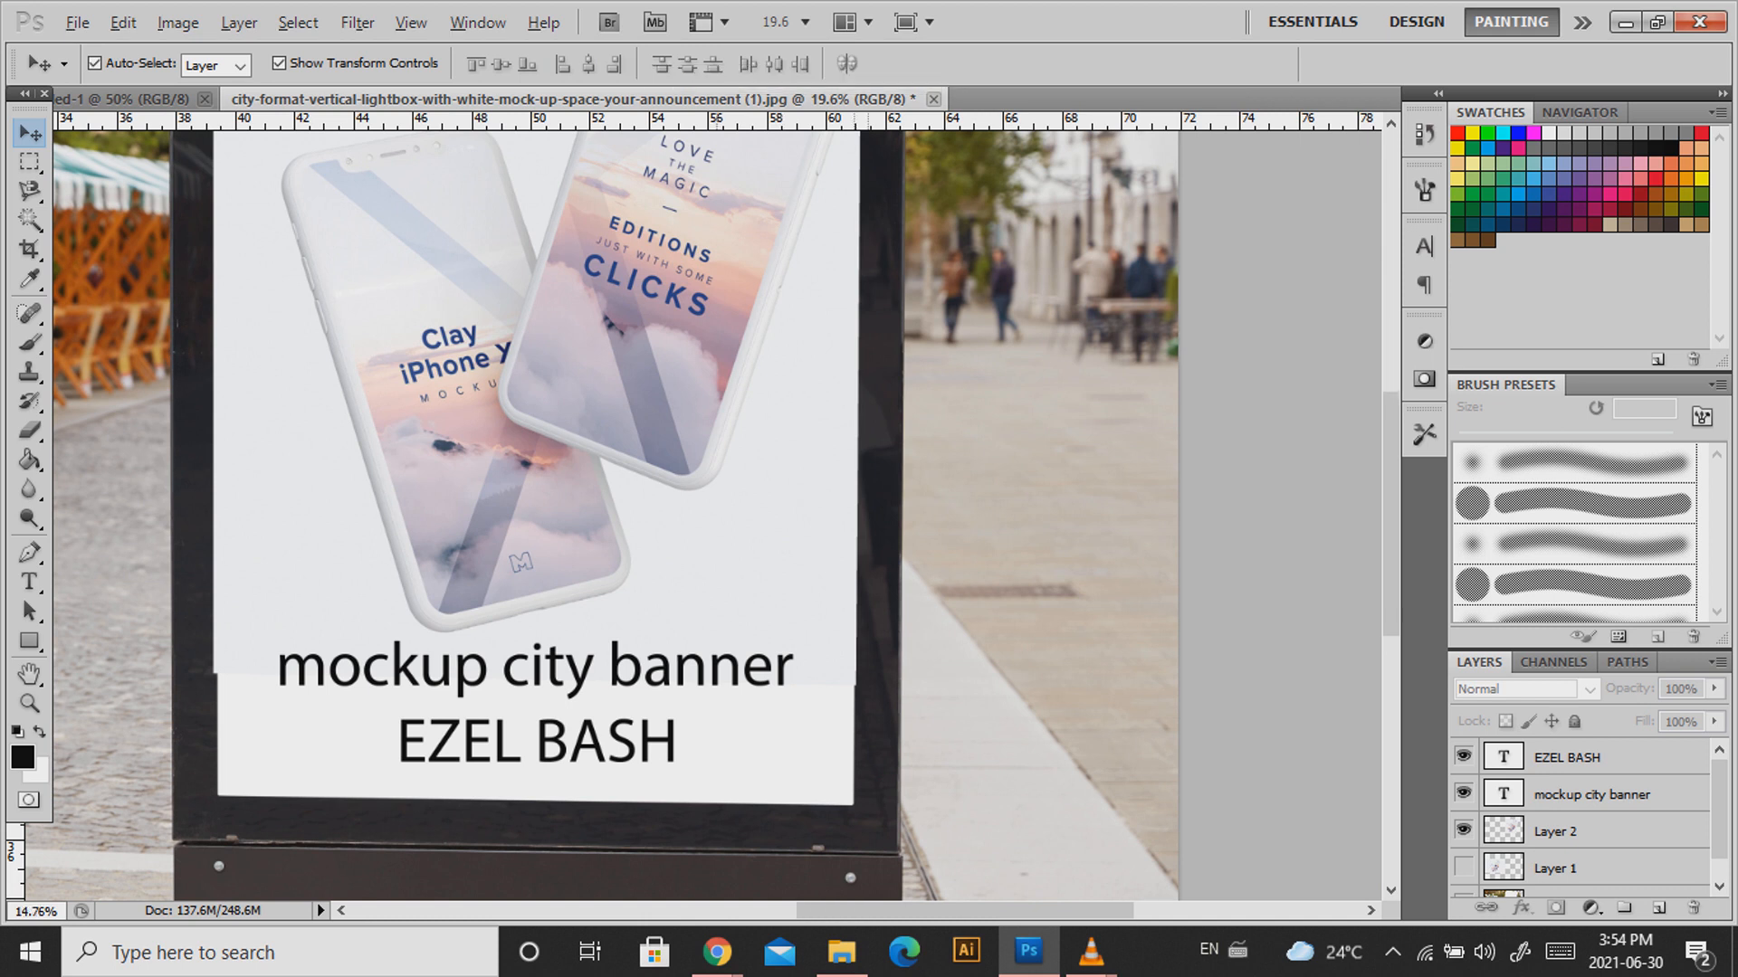
scroll(725, 505, down, 2)
scroll(724, 506, down, 1)
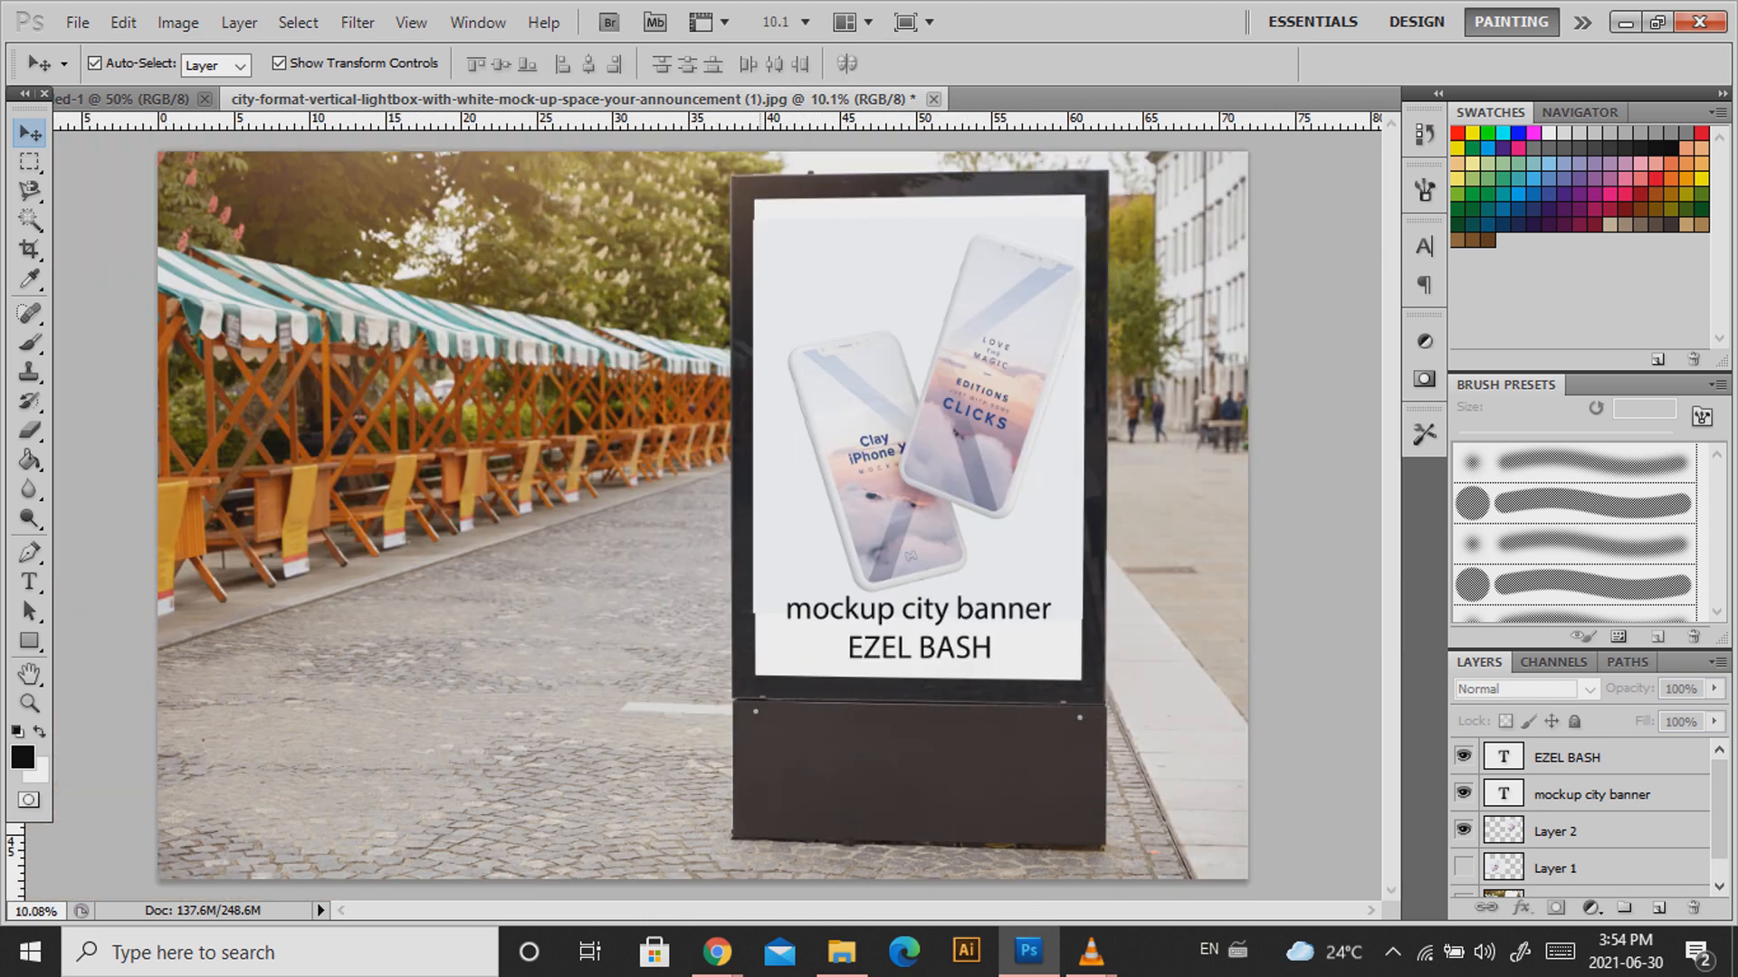